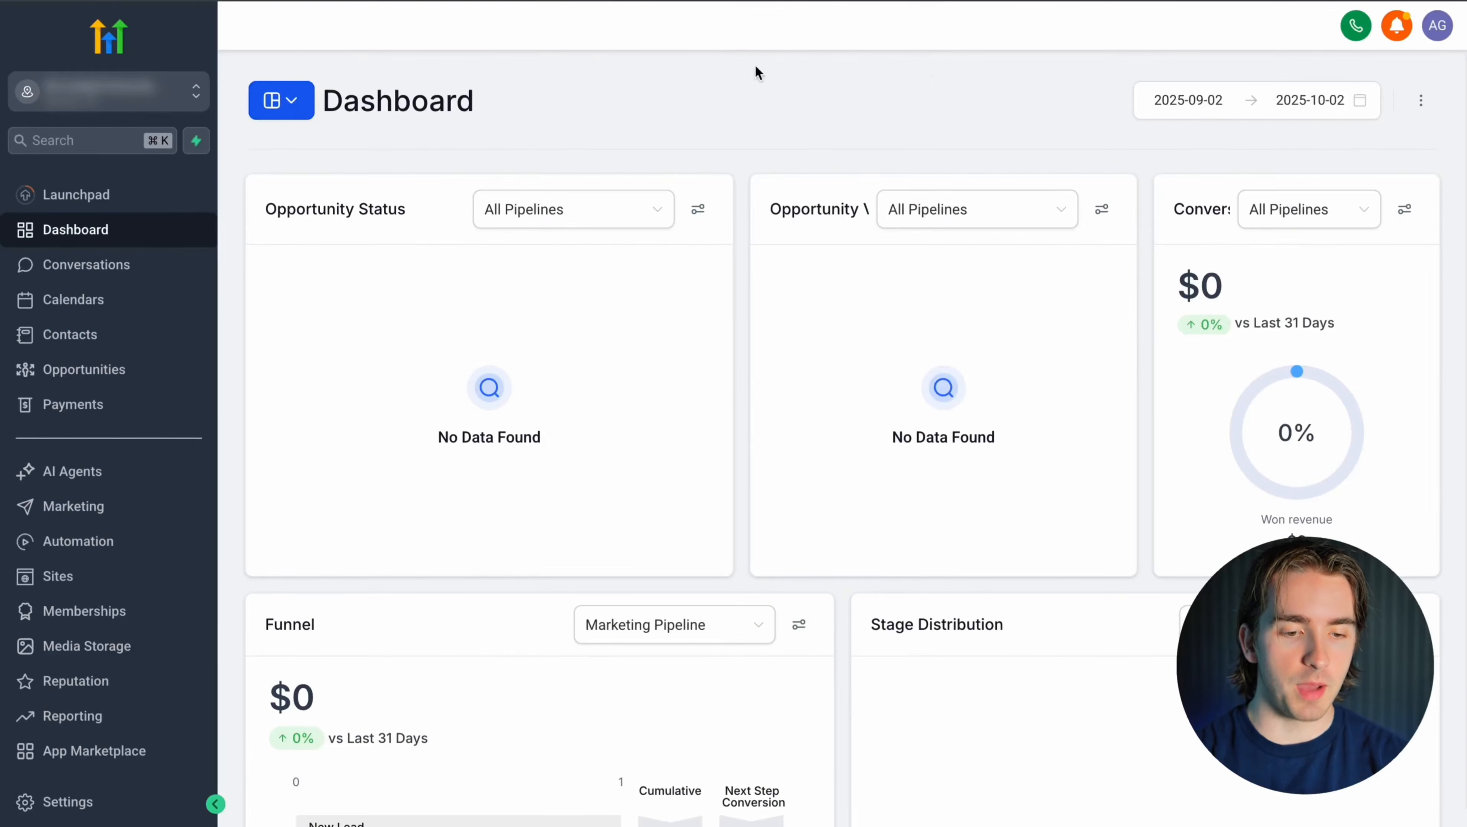
Open the Integrations page in the account settings.
left_click(119, 804)
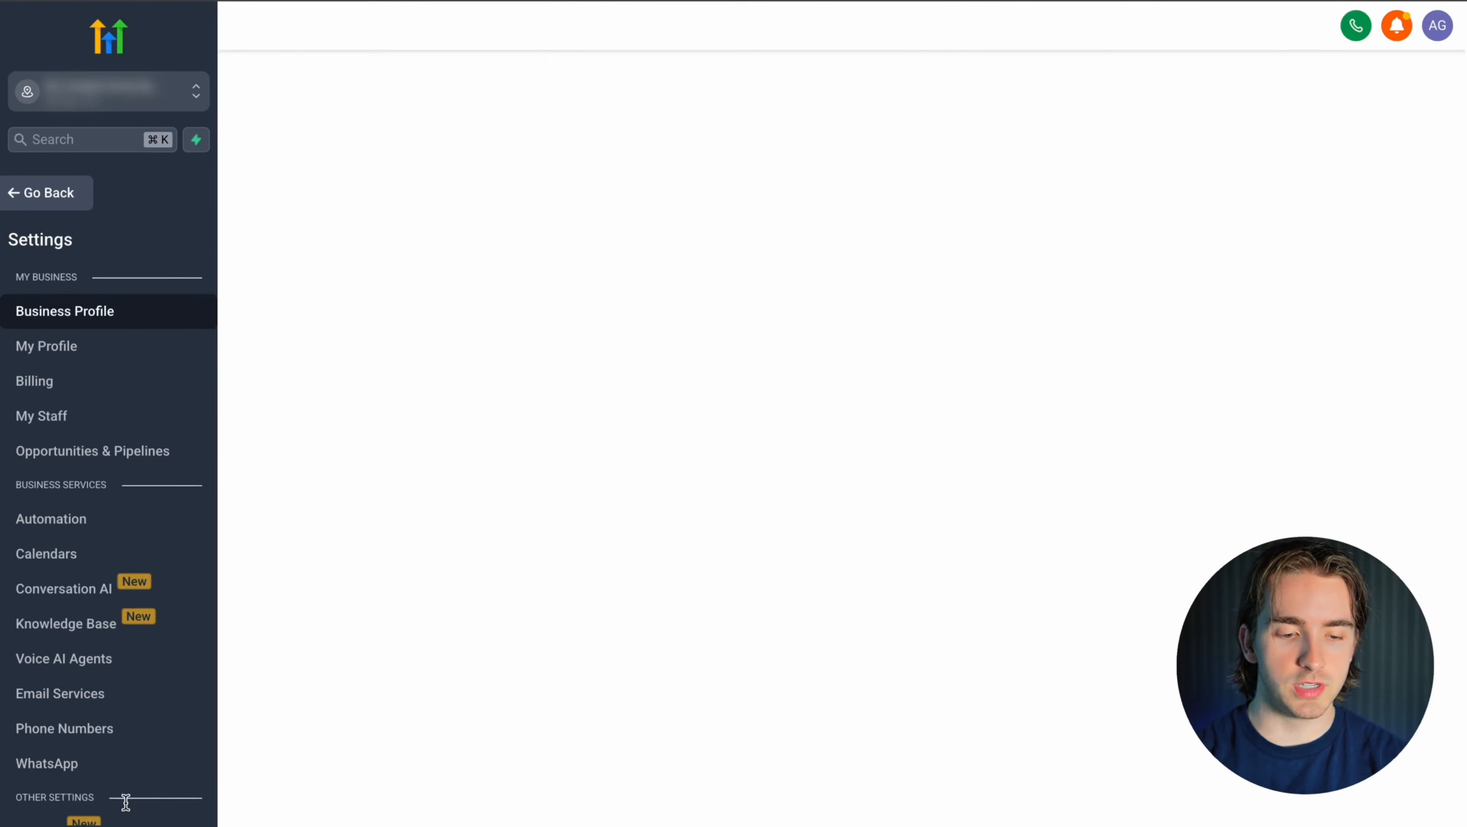
scroll(120, 614, "down", 6)
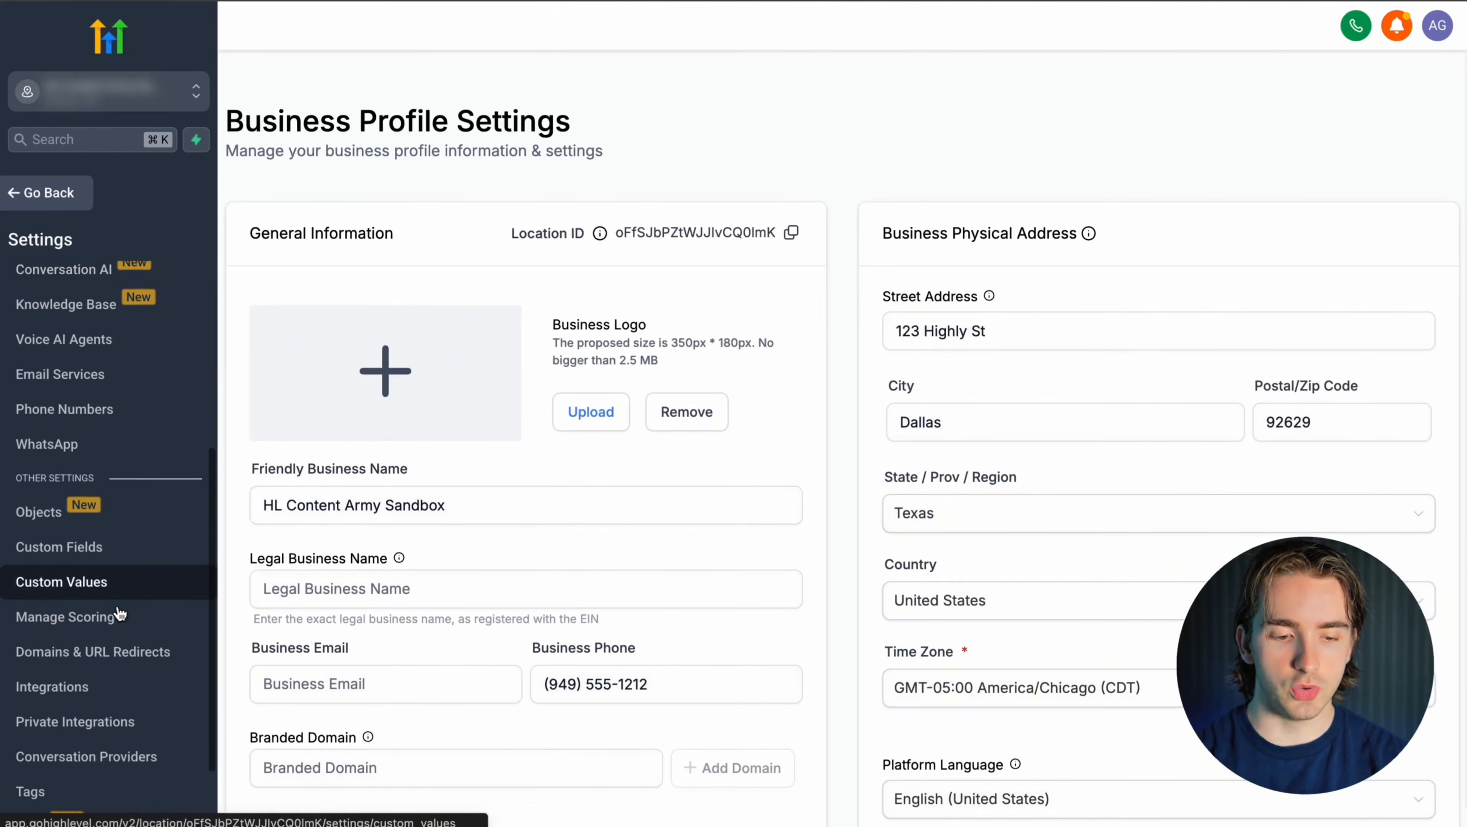
left_click(105, 629)
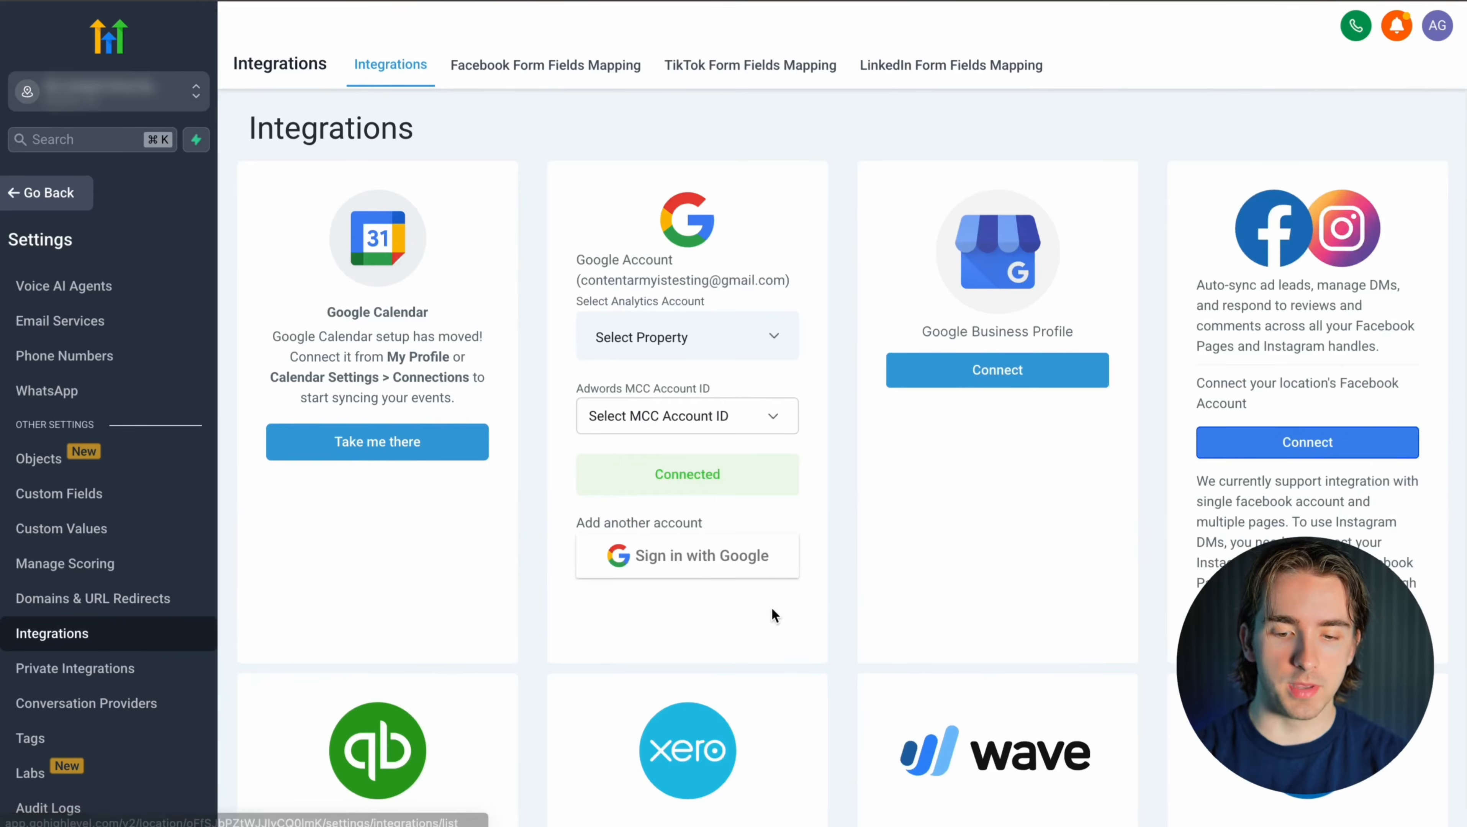
Find Notion among the available integrations and start connecting it.
scroll(771, 606, "down", 10)
scroll(771, 606, "down", 15)
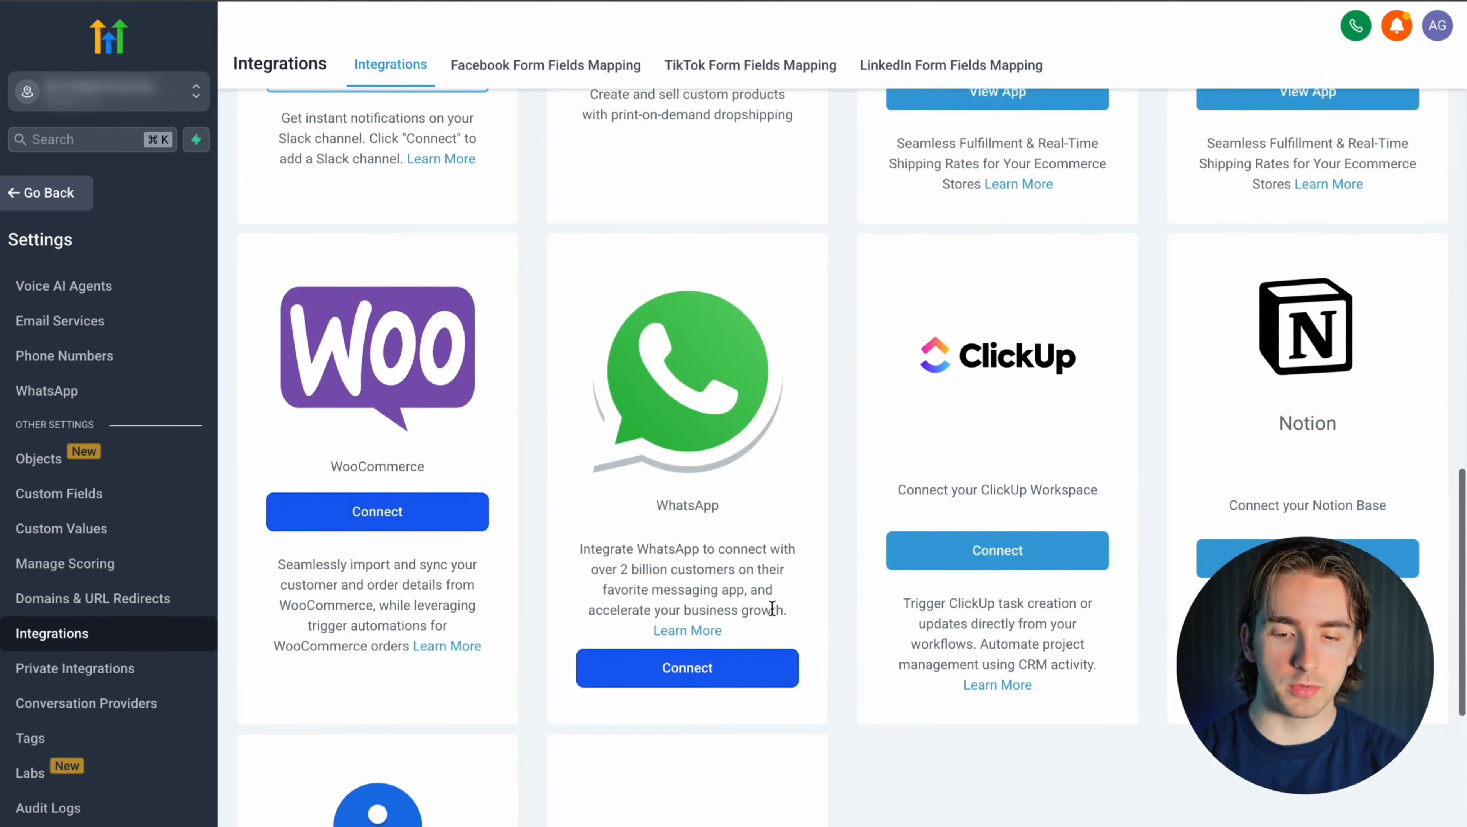
scroll(771, 606, "up", 3)
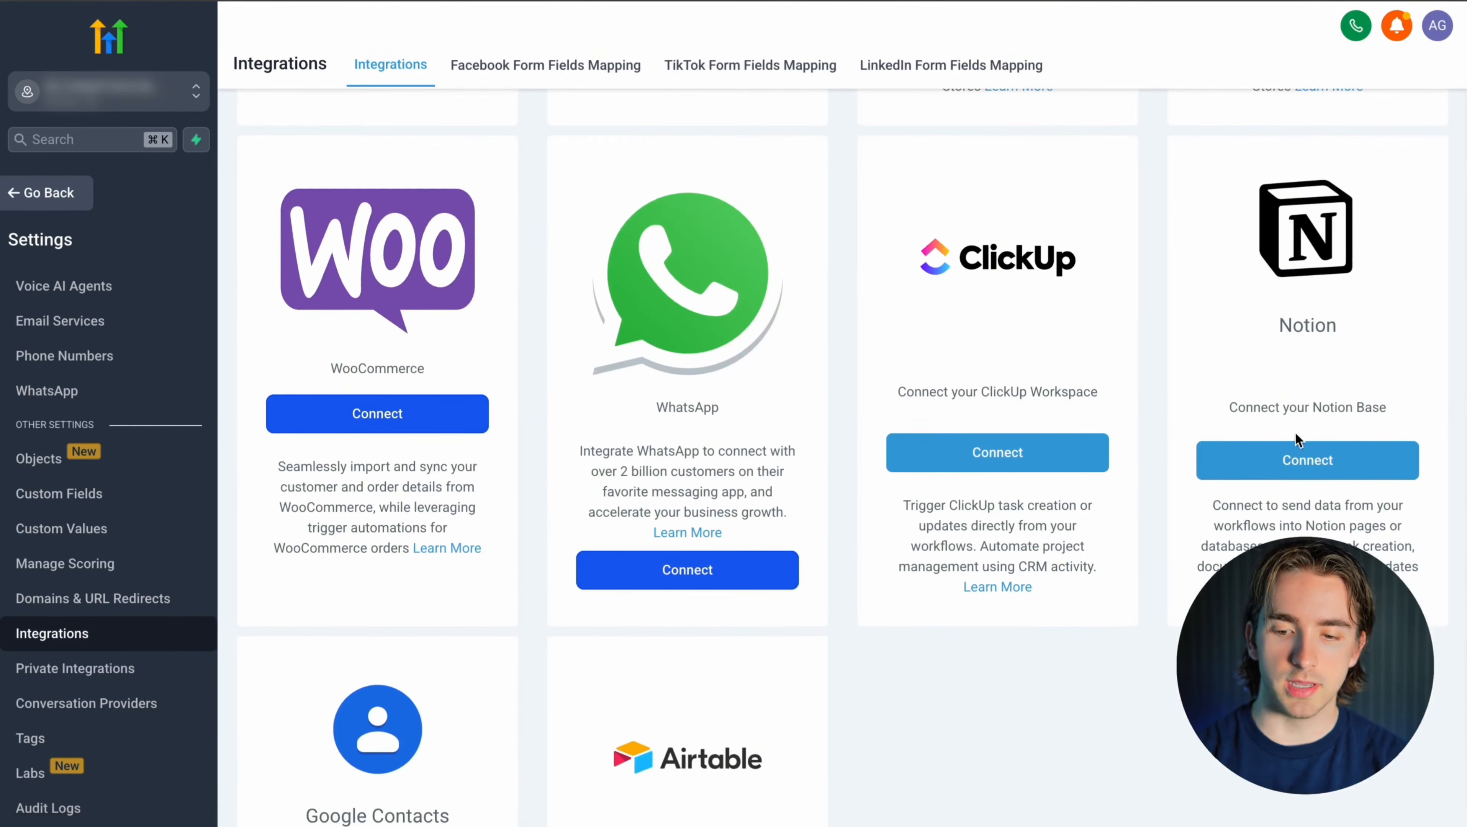
left_click(1304, 459)
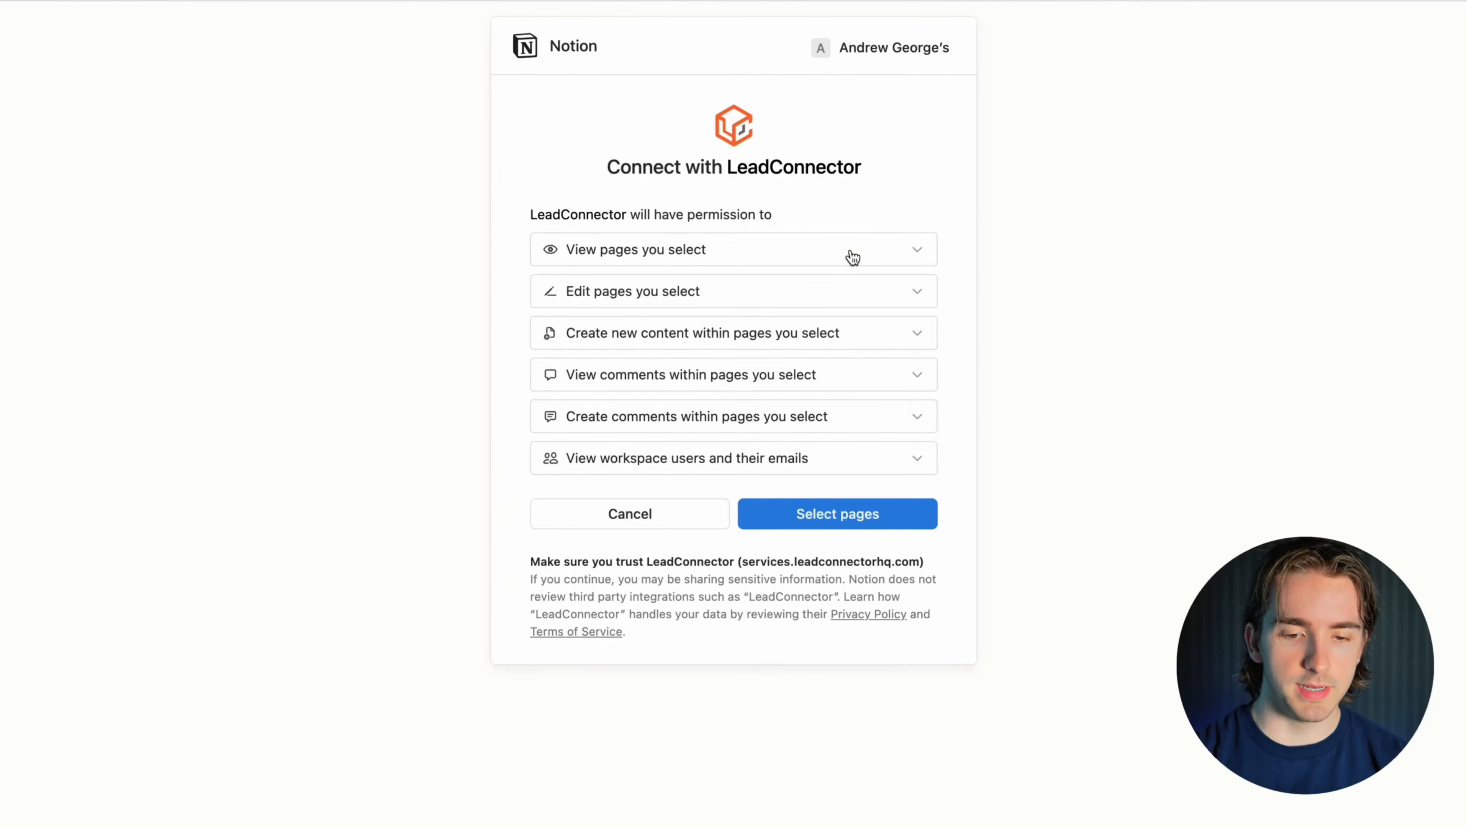
Review the details of LeadConnector's permissions to view pages, edit pages and create new content.
left_click(852, 255)
left_click(846, 258)
left_click(833, 294)
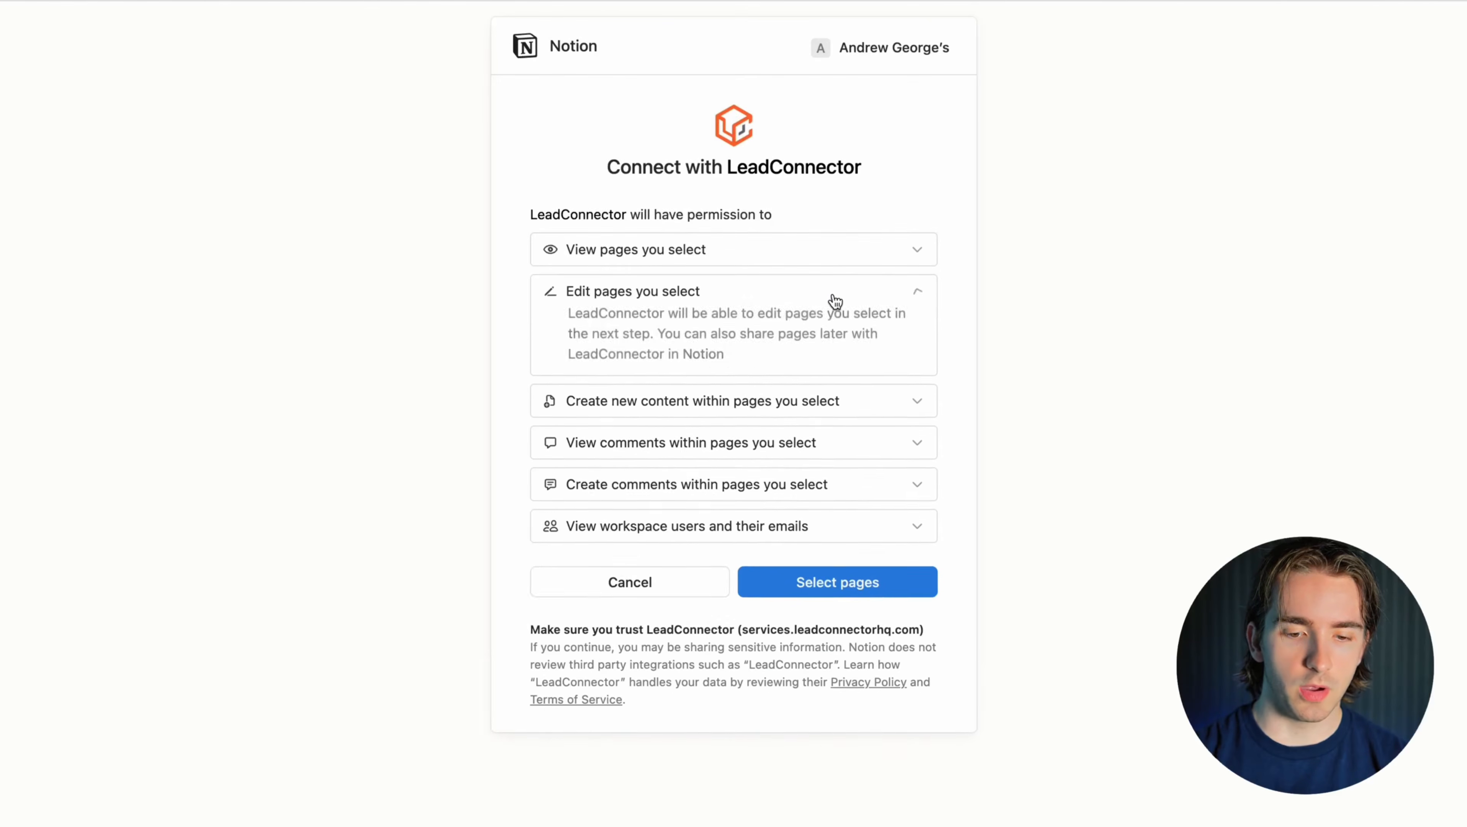
left_click(835, 298)
left_click(819, 330)
left_click(819, 330)
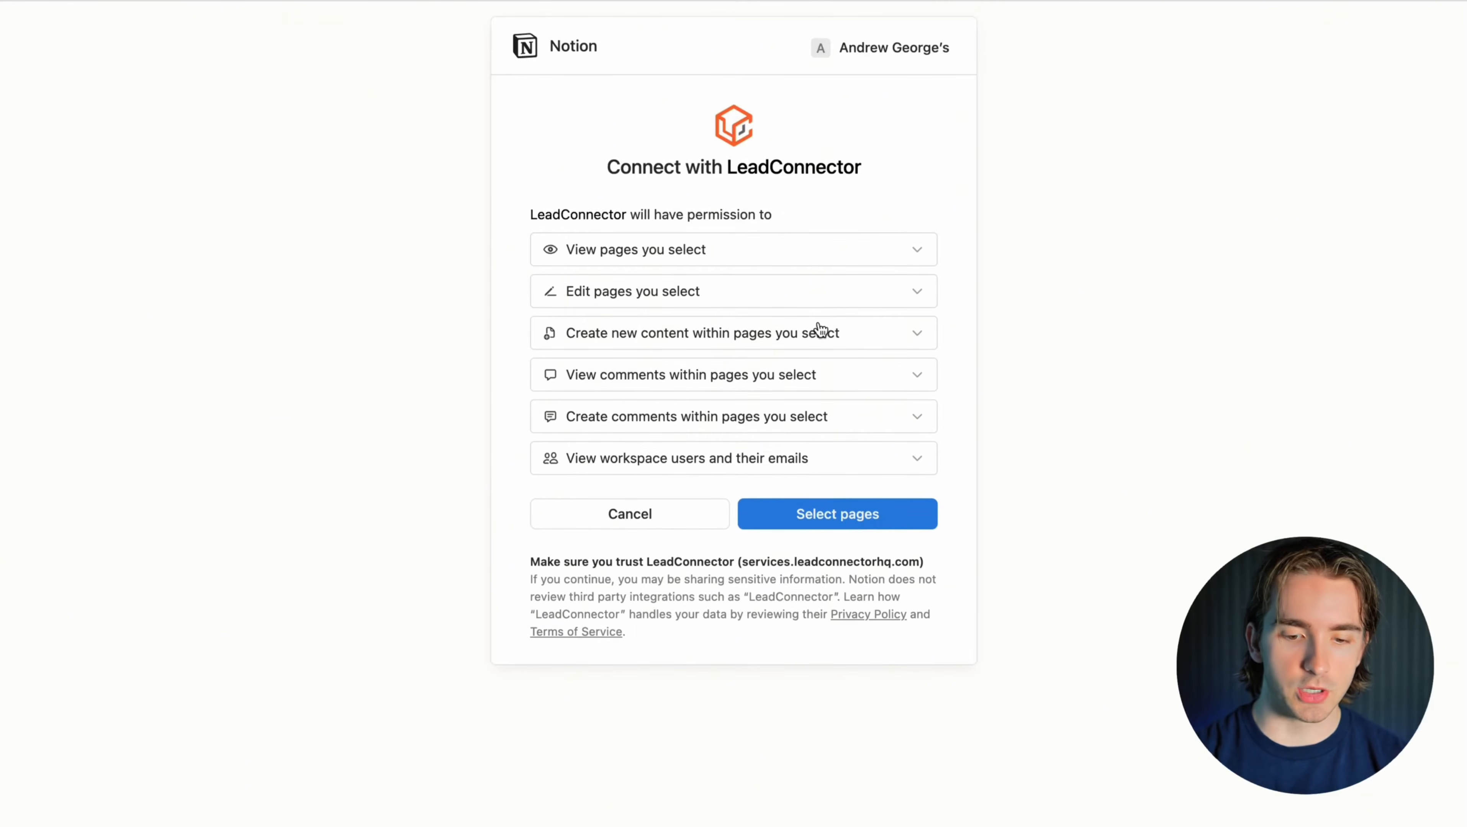
Select all top-level private Notion pages and allow LeadConnector to access them.
left_click(815, 521)
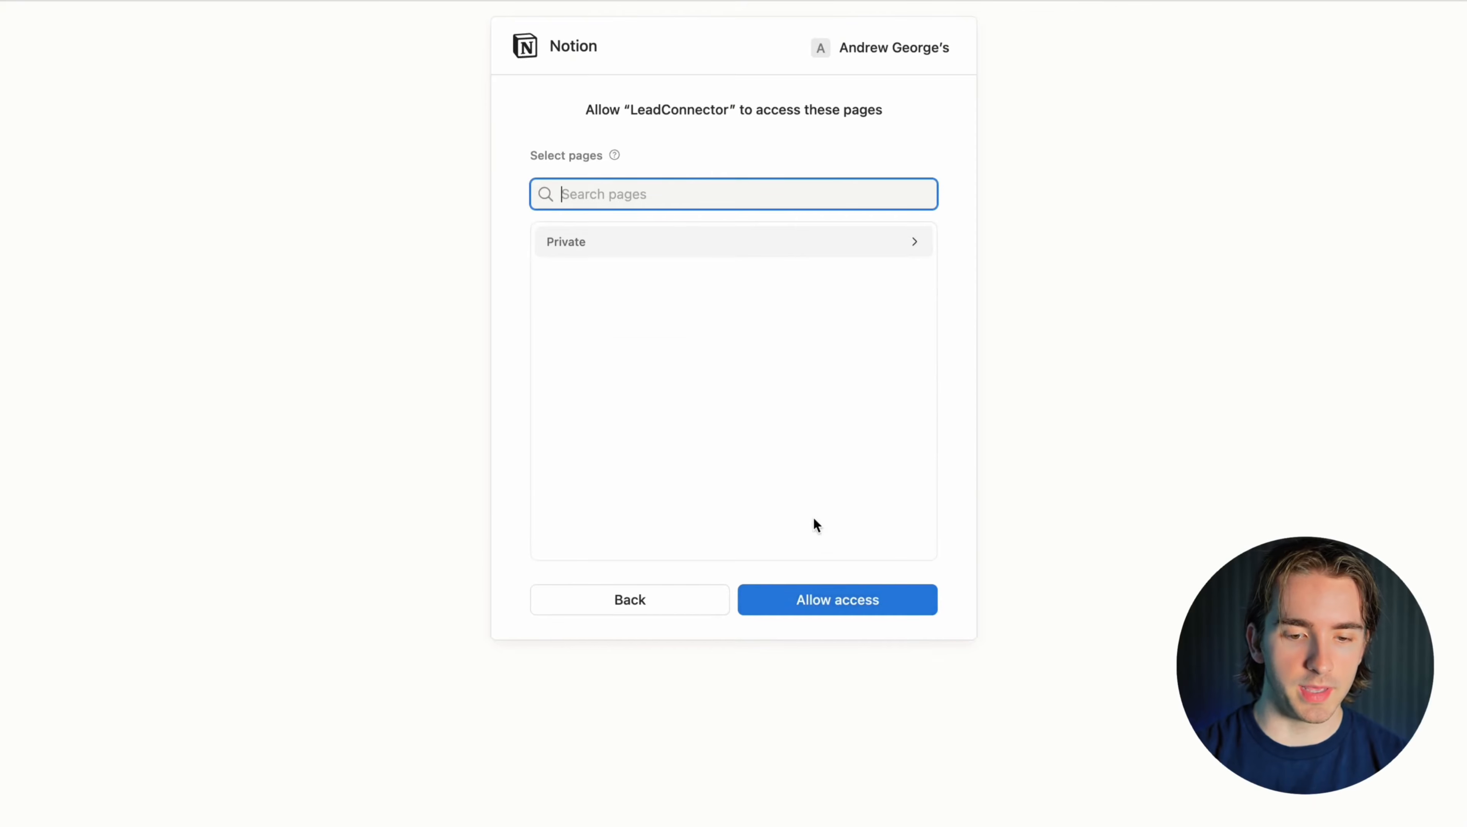
left_click(633, 253)
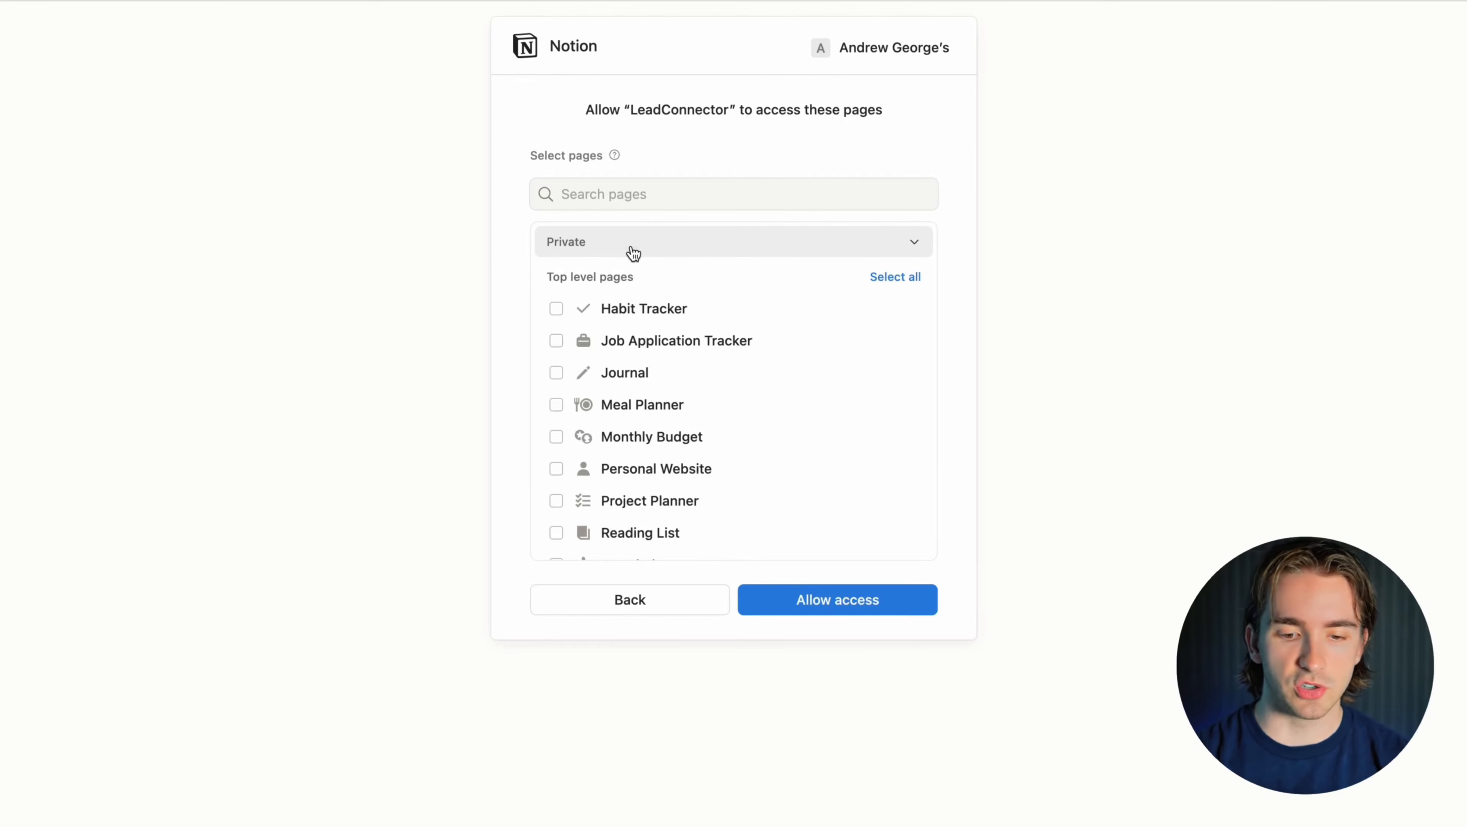
scroll(633, 253, "down", 1)
scroll(672, 264, "up", 1)
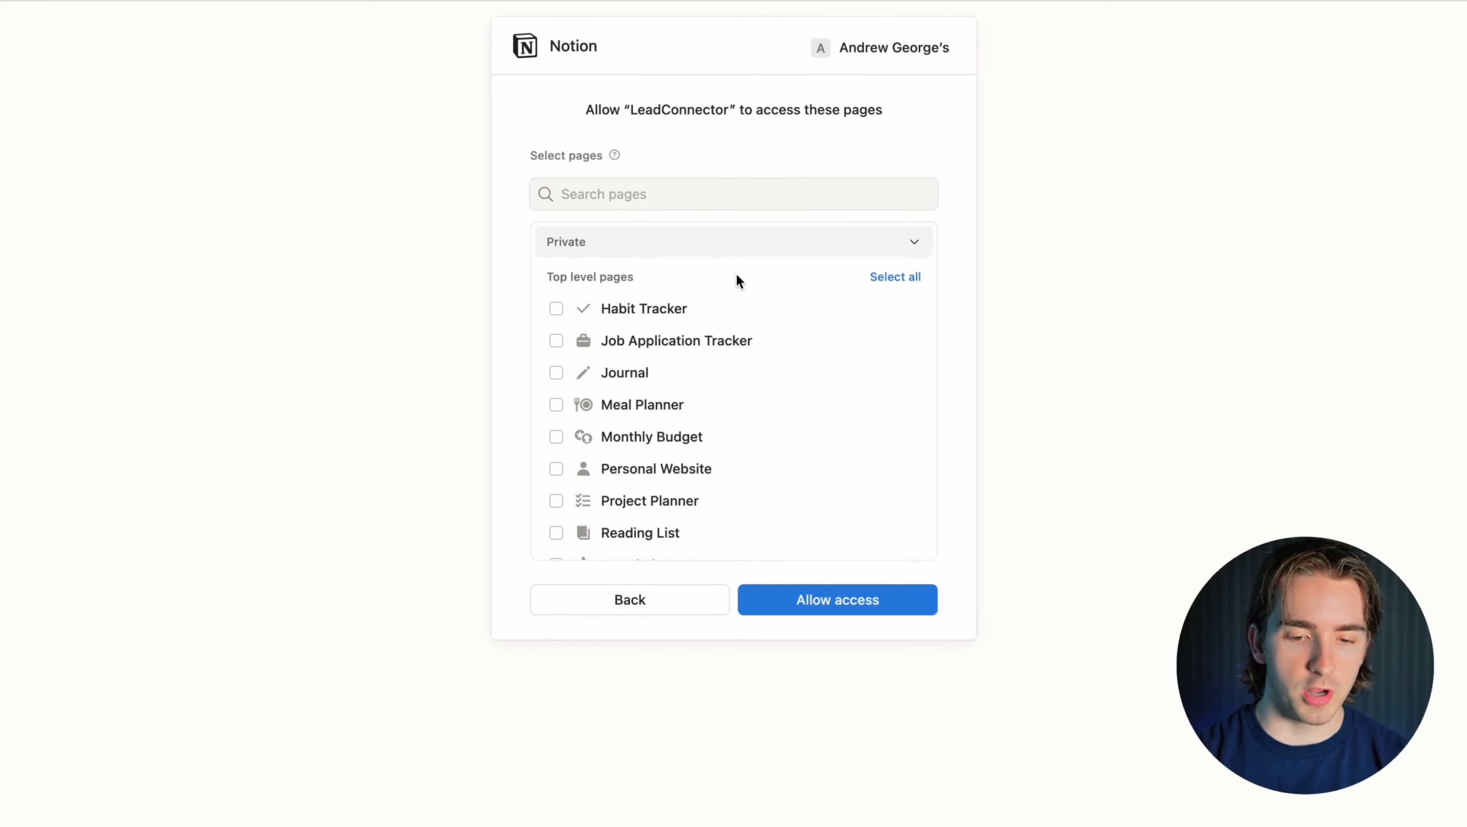
scroll(640, 312, "down", 2)
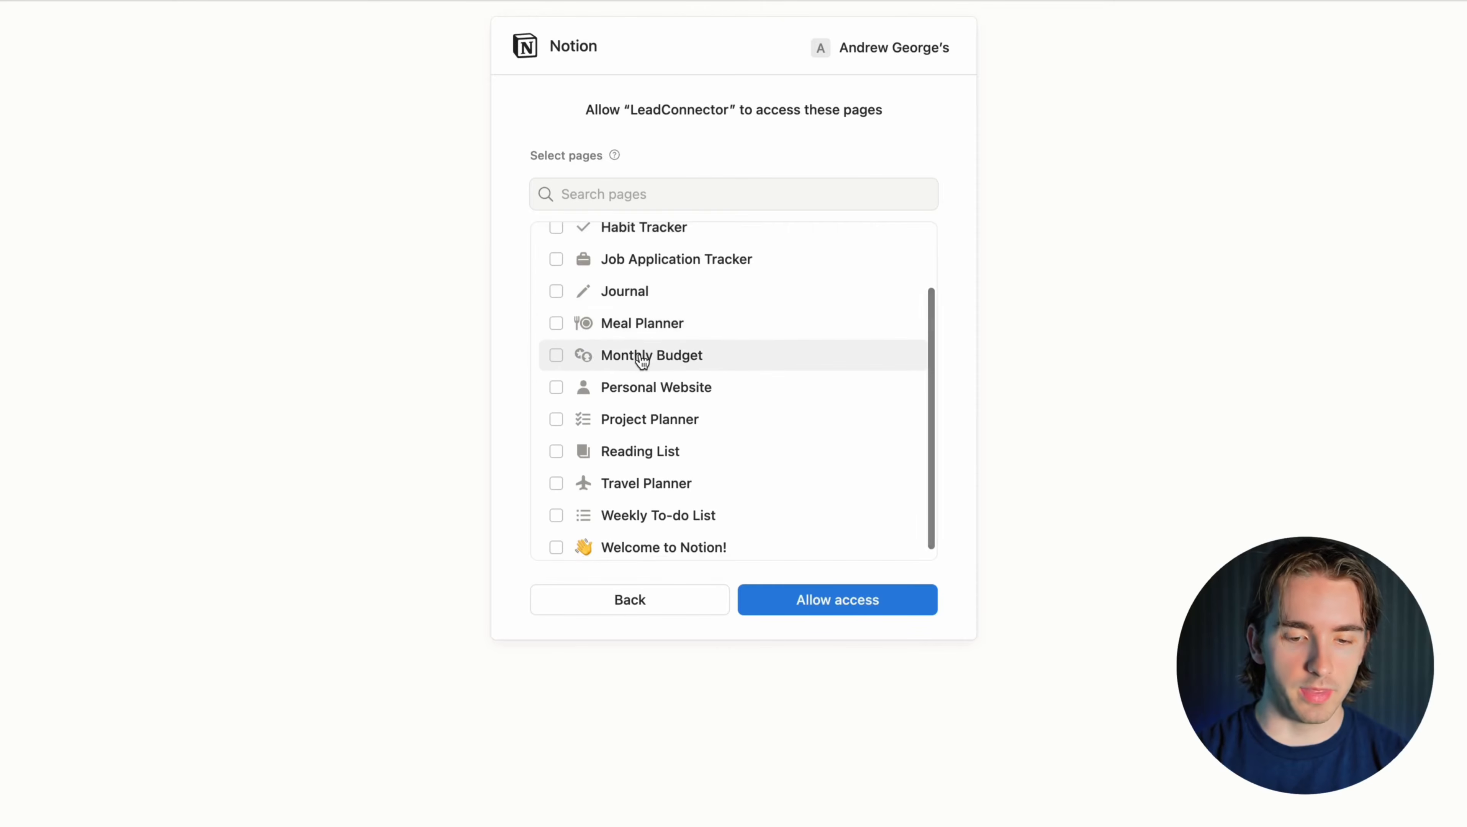
scroll(642, 359, "down", 1)
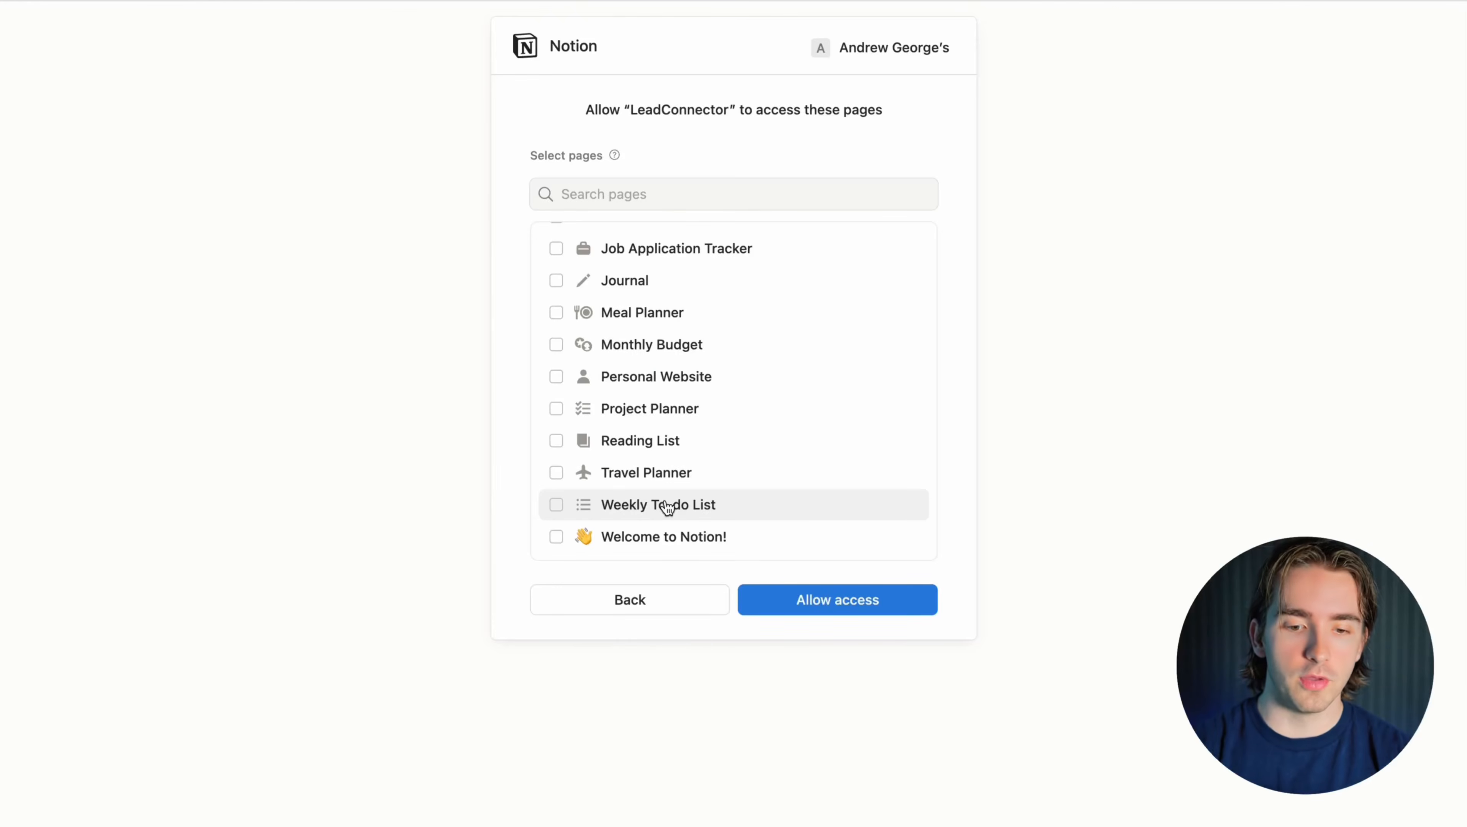
scroll(668, 509, "up", 3)
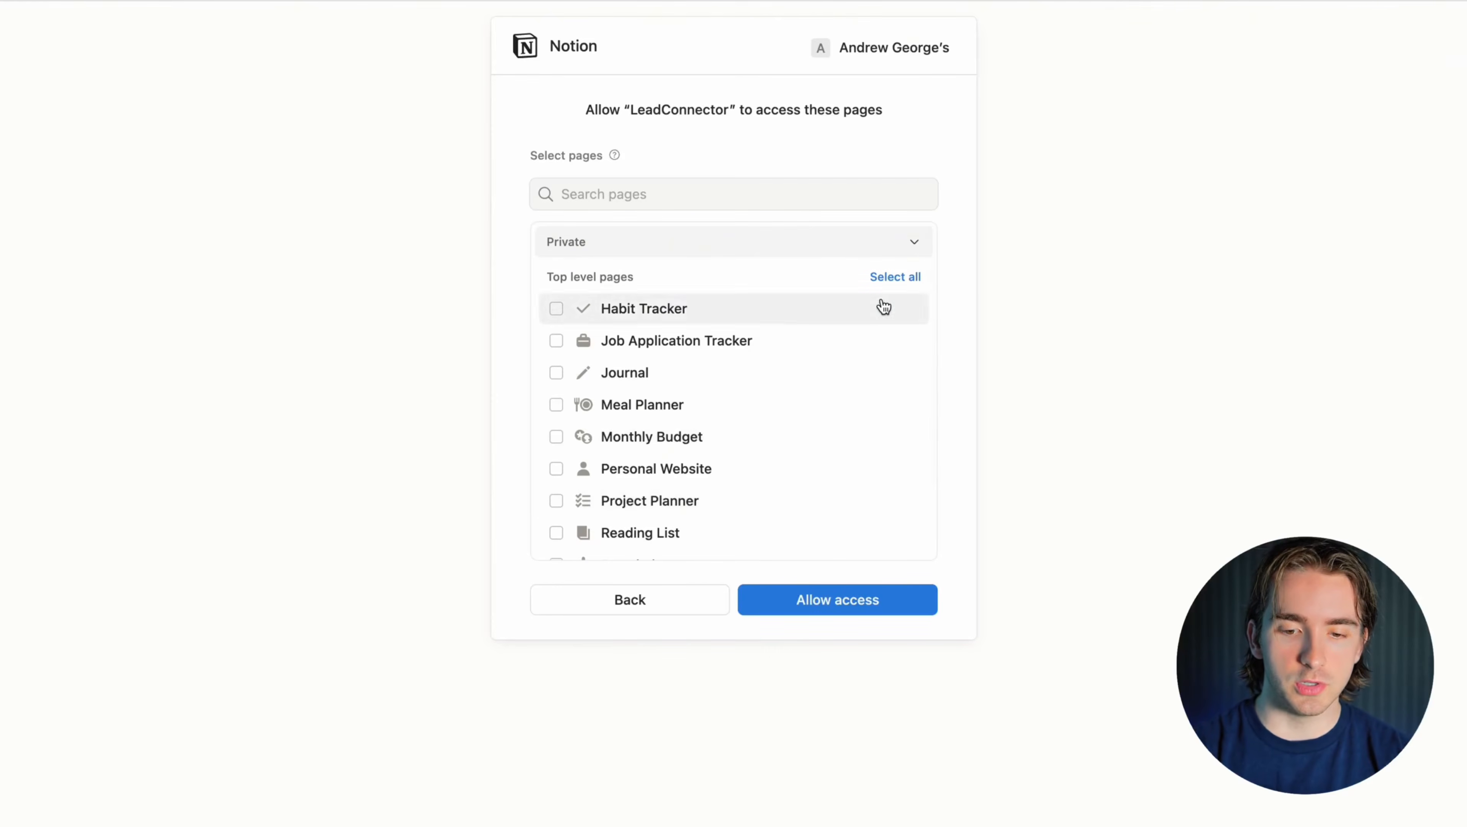
left_click(891, 279)
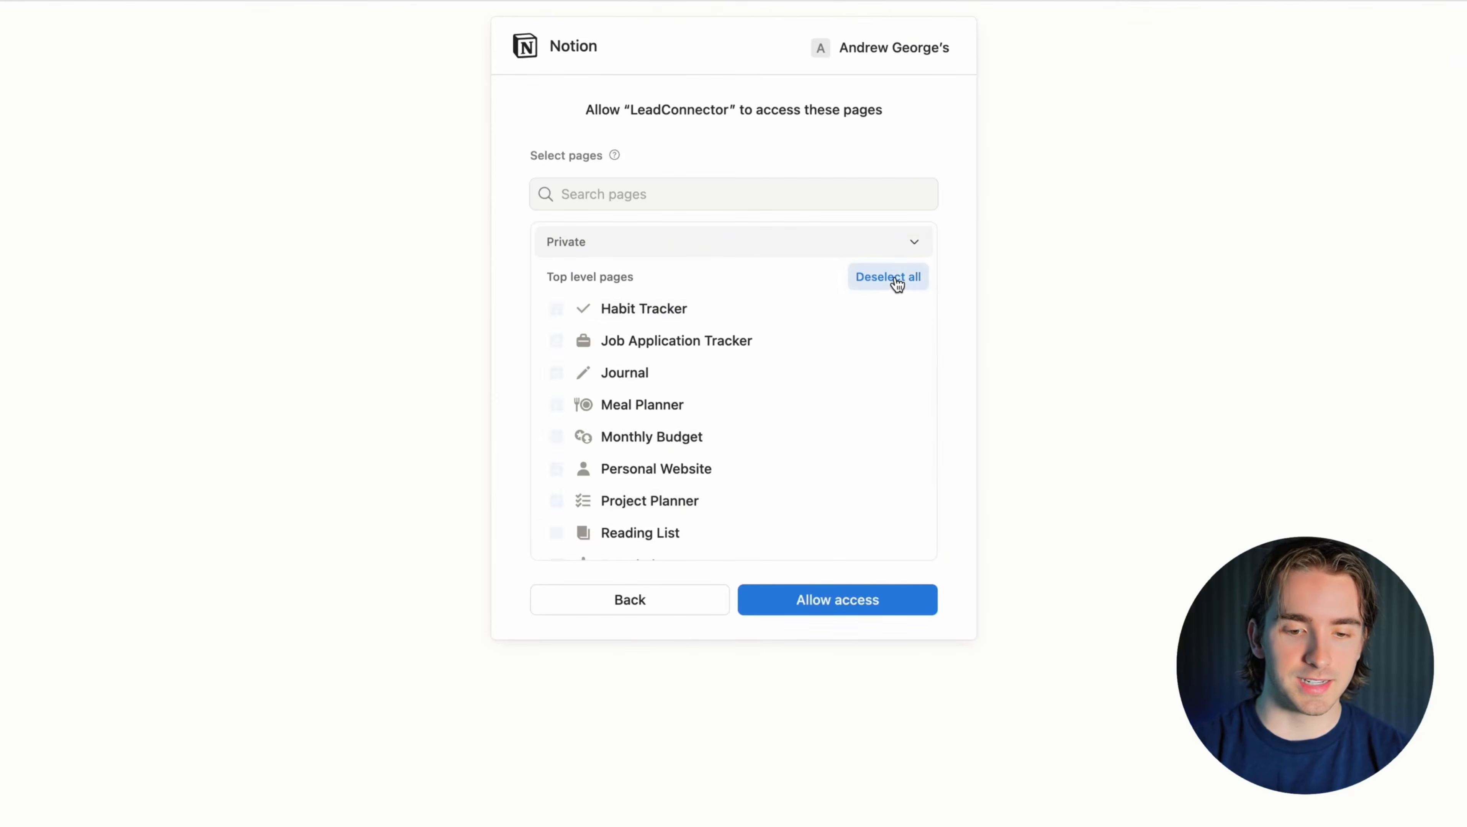
left_click(813, 248)
left_click(891, 599)
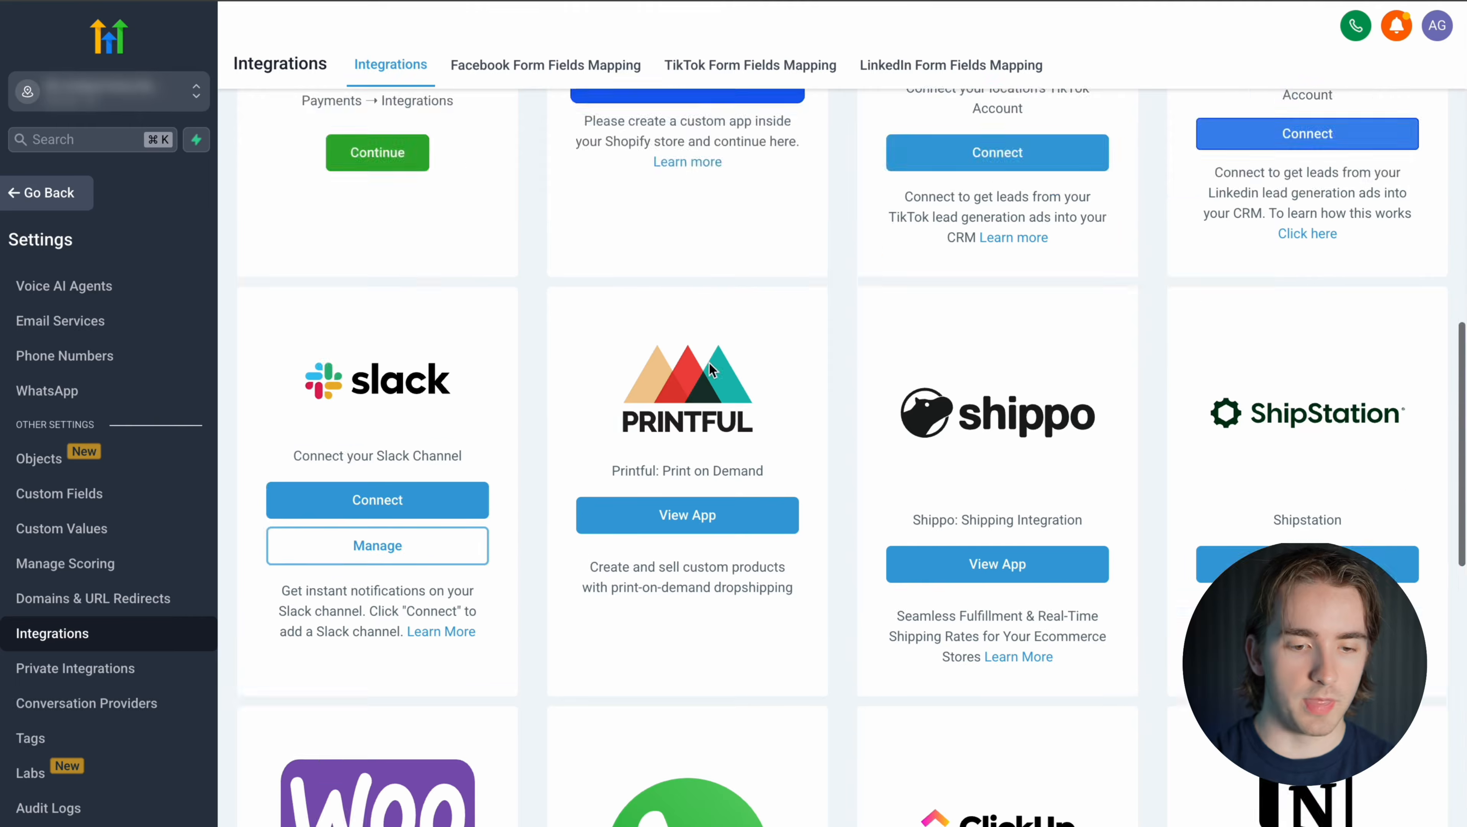
Leave the settings and open a new blank workflow in the automation builder.
scroll(708, 369, "up", 10)
left_click(87, 197)
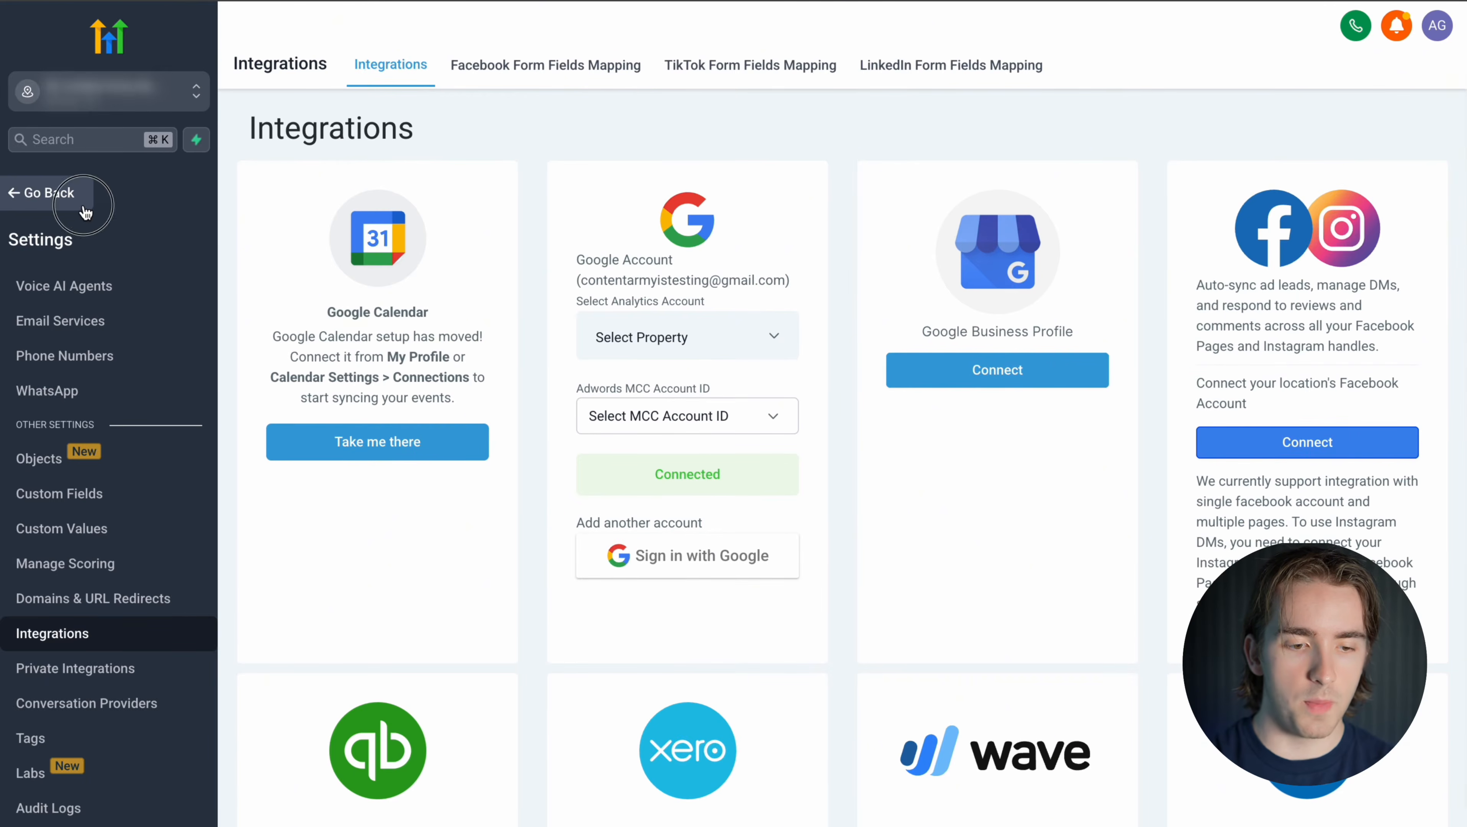
left_click(135, 470)
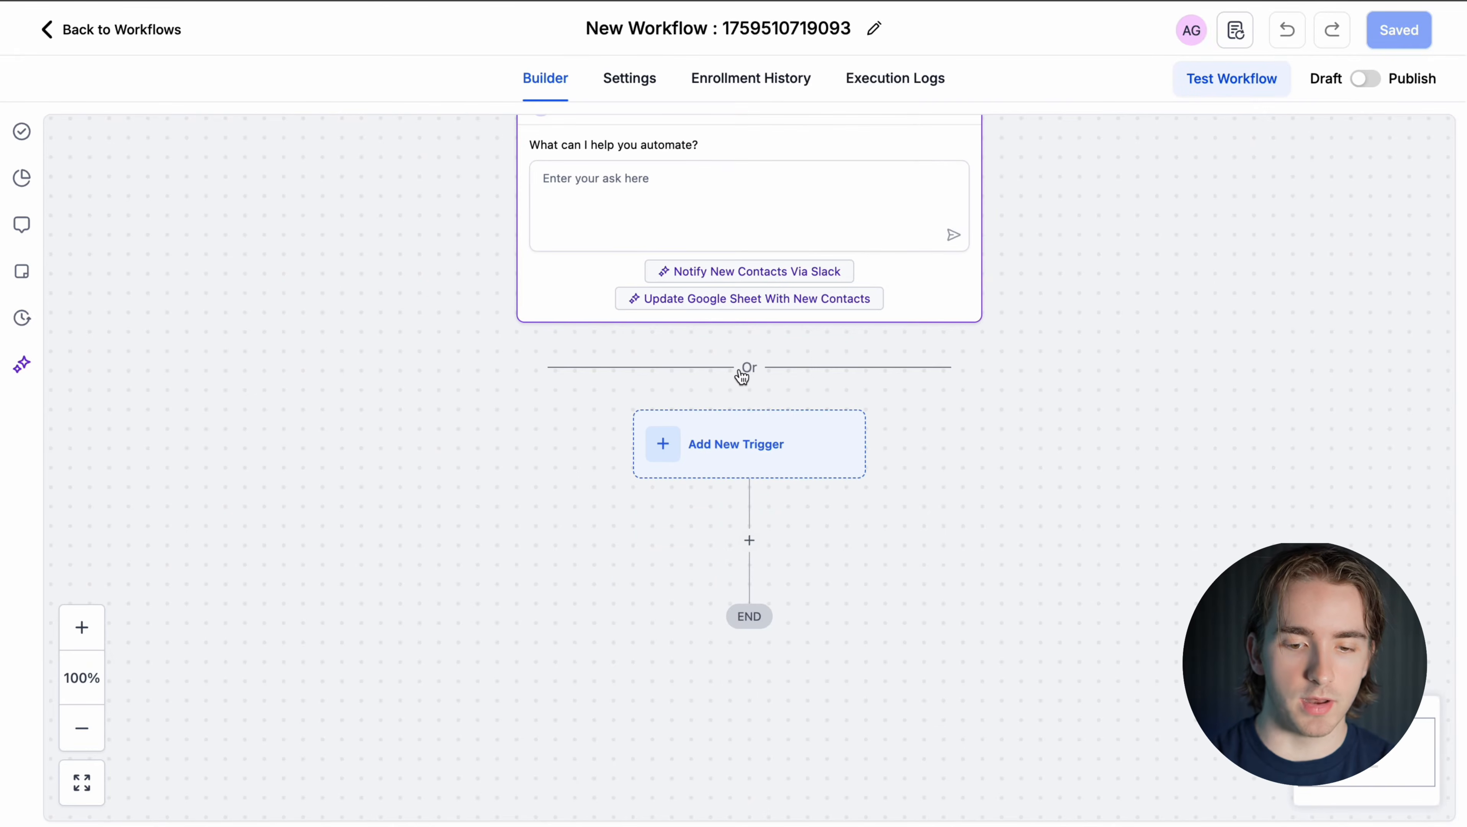
Start adding a new trigger to the Notion workflow and search the triggers for "notion".
scroll(742, 375, "up", 3)
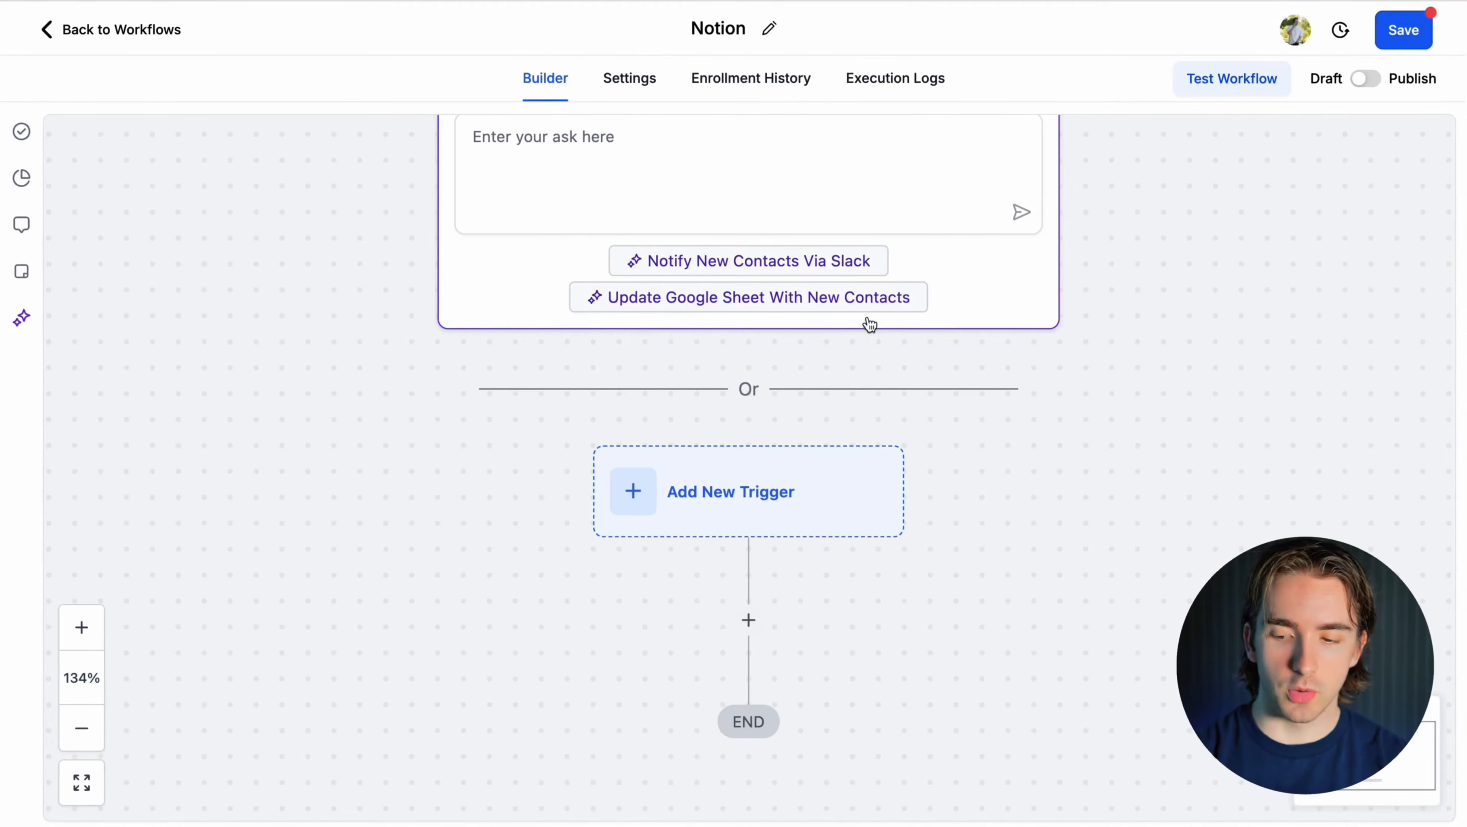
left_click(706, 499)
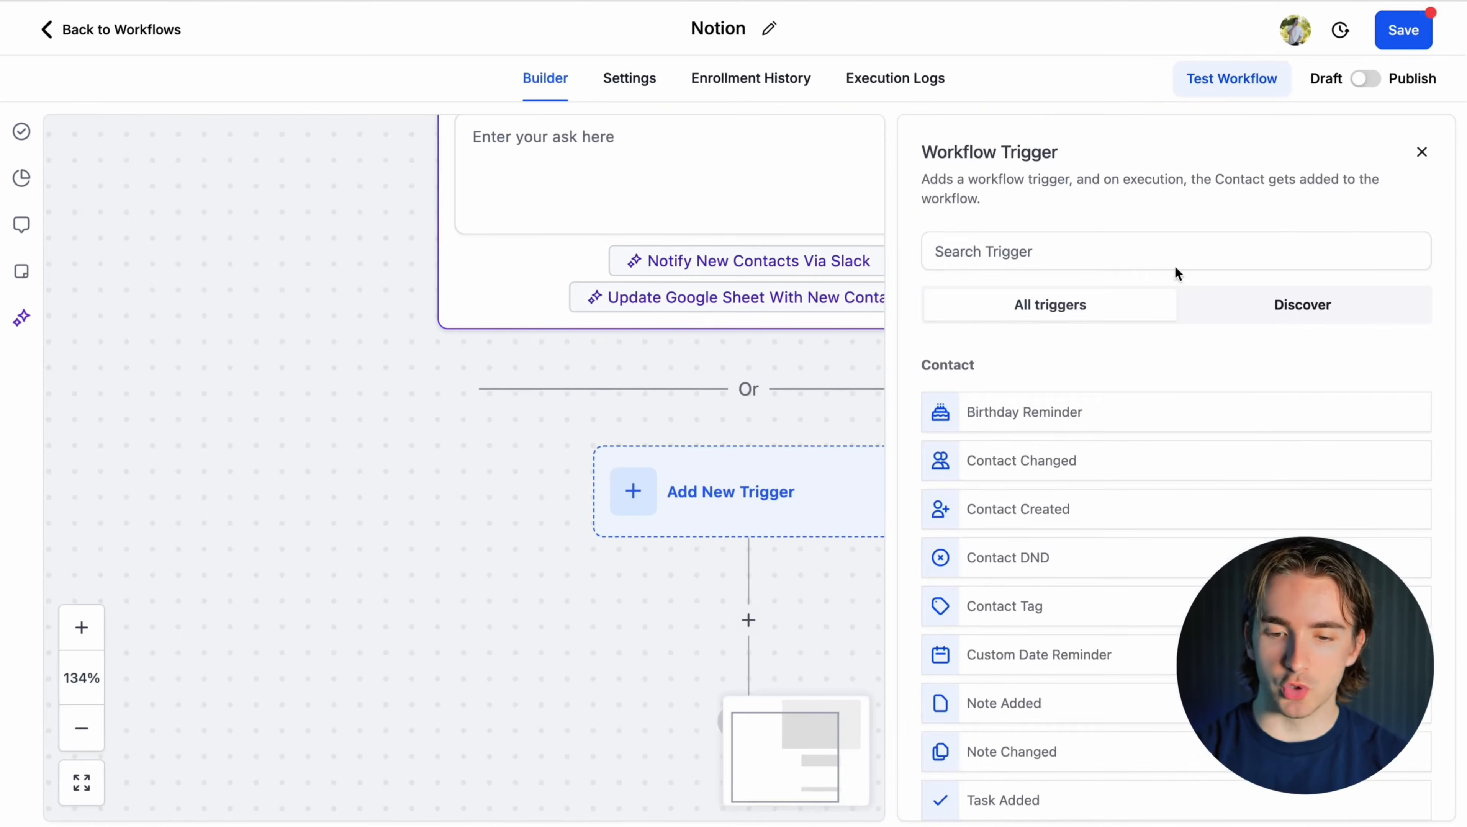
left_click(1146, 268)
type("notion")
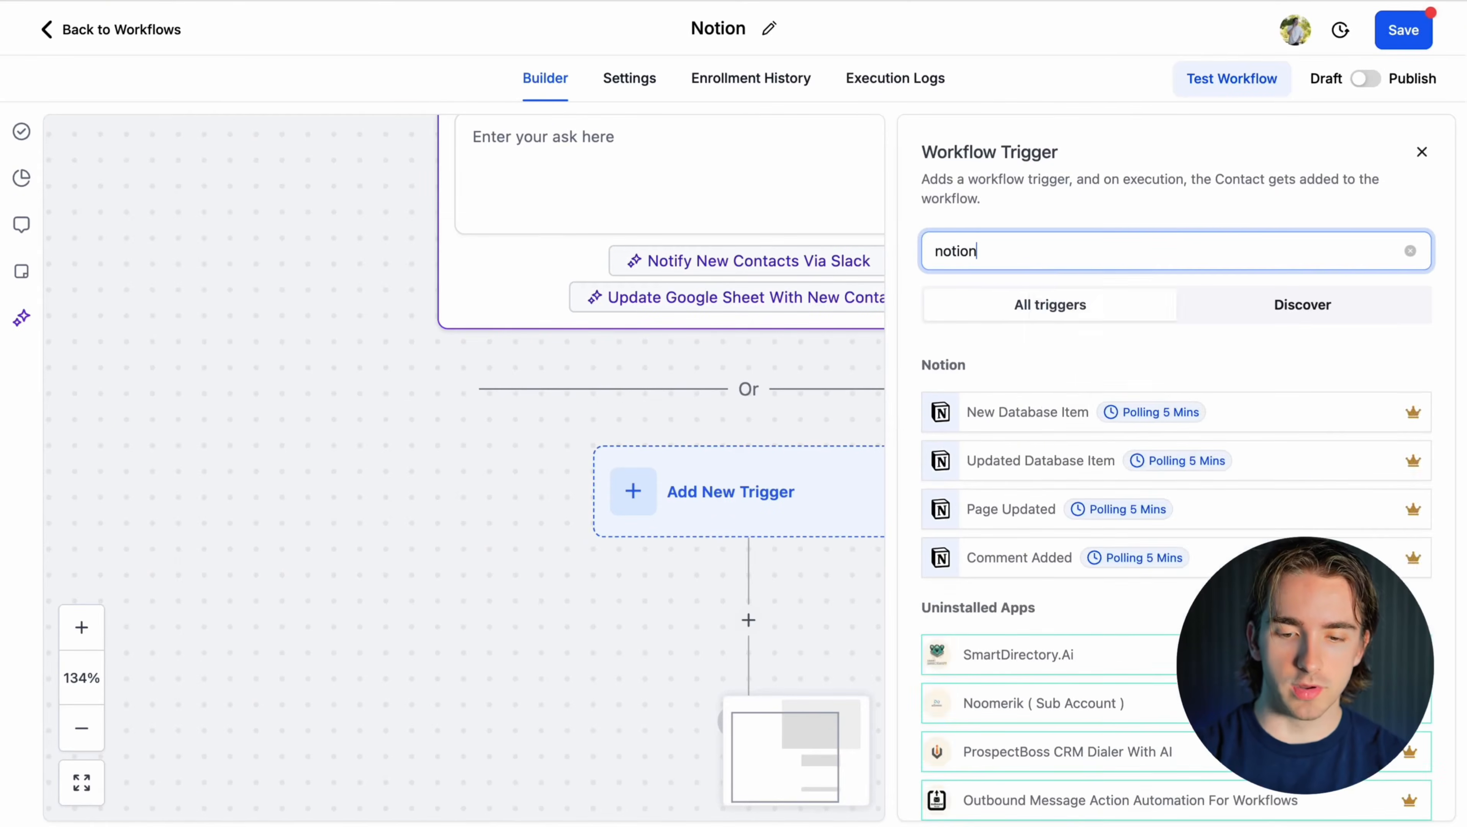
scroll(1101, 466, "down", 1)
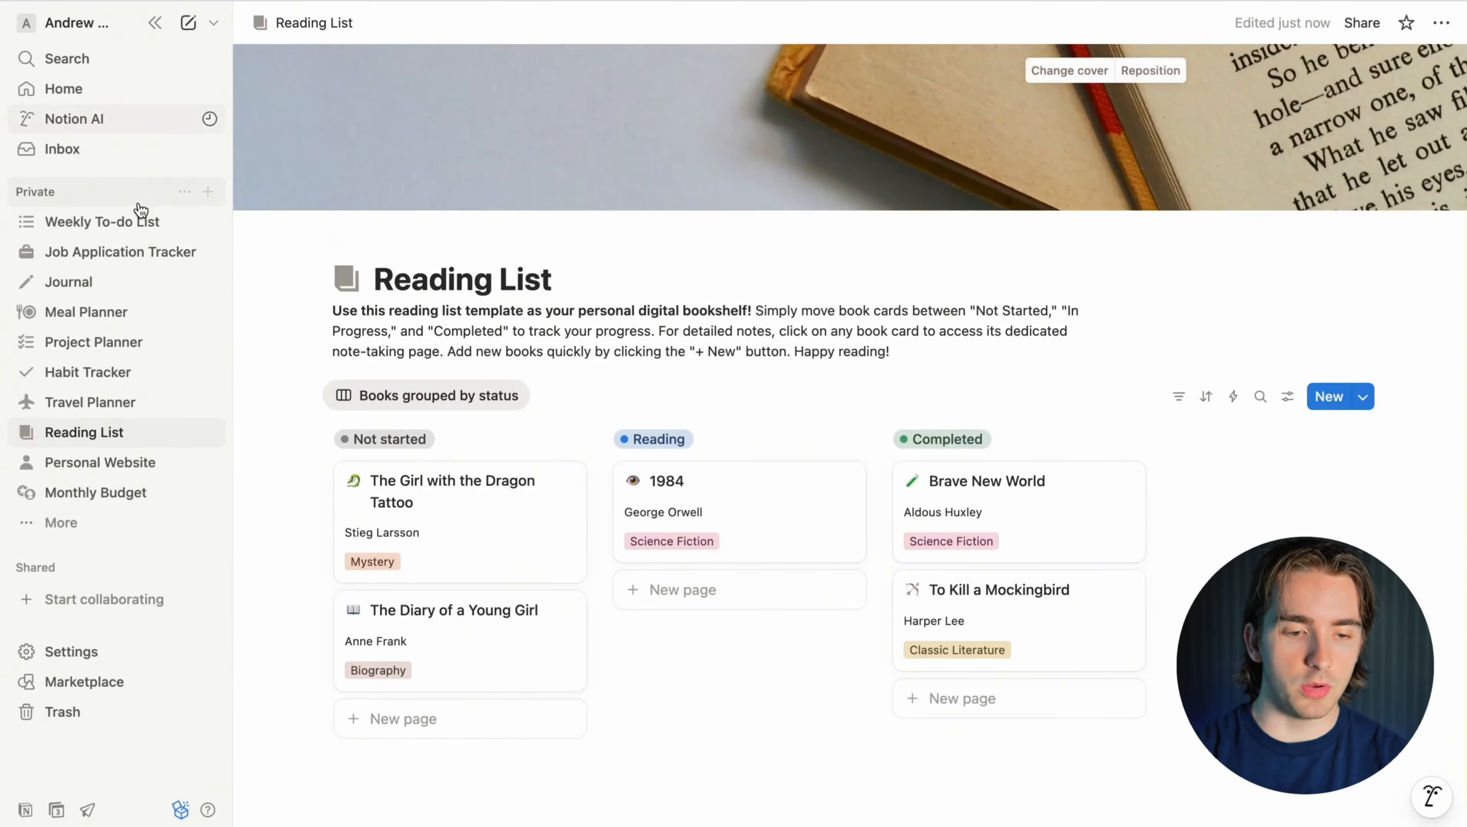
Switch to Notion and look through the Project Planner, Habit Tracker, Travel Planner, Reading List and Personal Website pages.
left_click(98, 342)
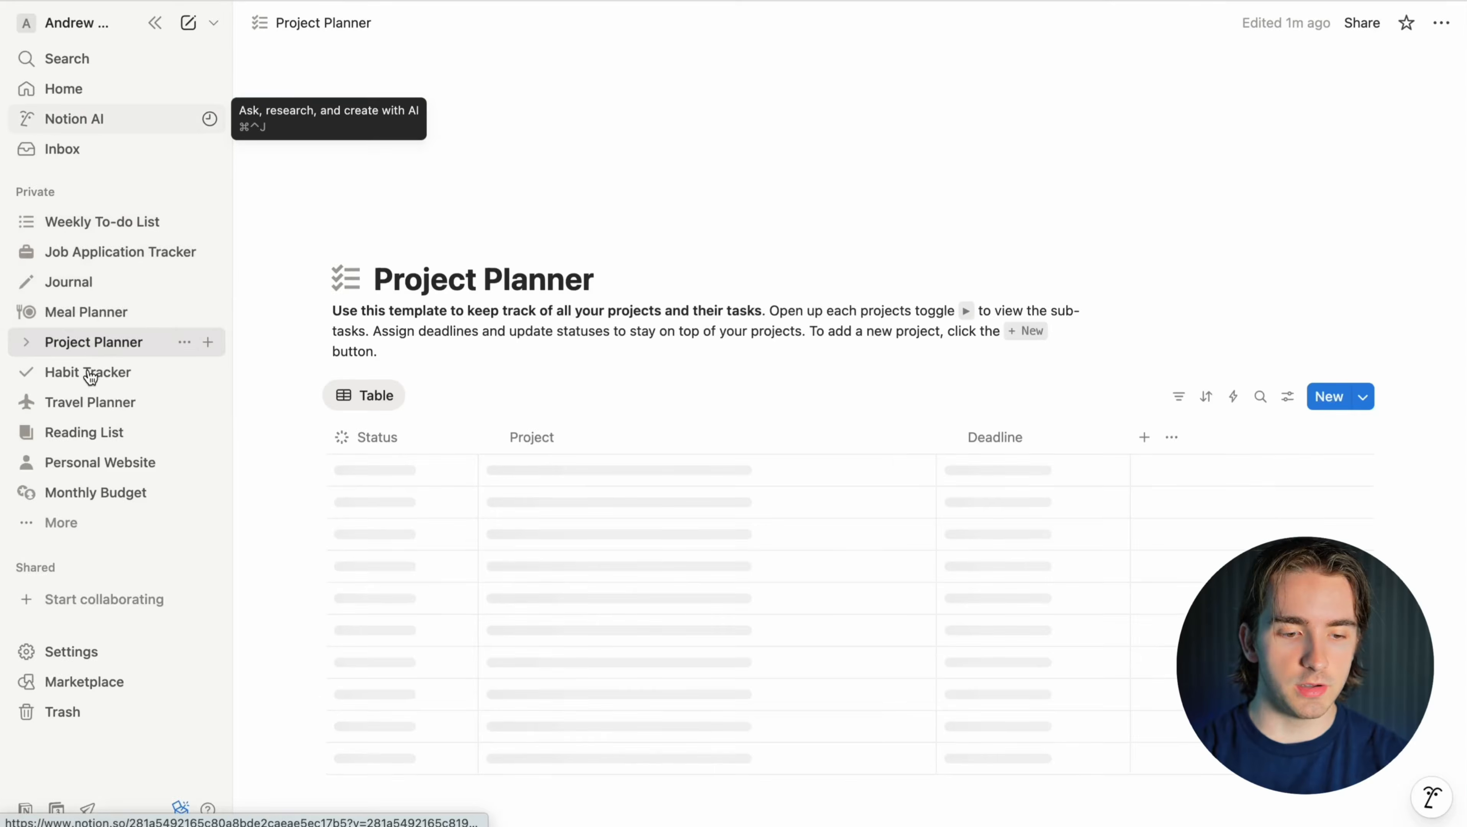
left_click(96, 372)
left_click(93, 402)
left_click(82, 445)
left_click(102, 464)
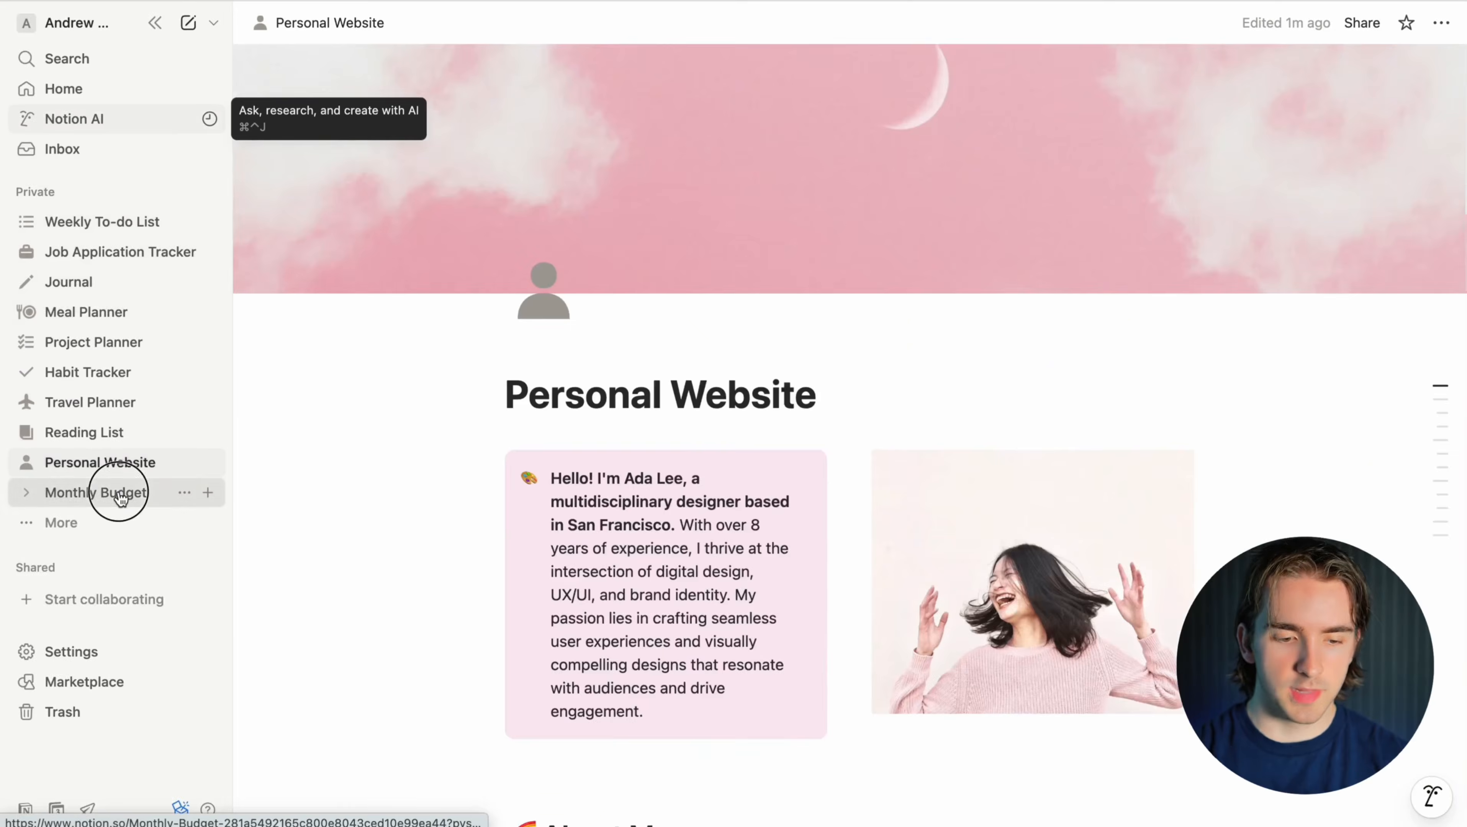
On the Monthly Budget page, add an income item named "New client" with an amount of 150.
left_click(118, 493)
scroll(449, 439, "down", 5)
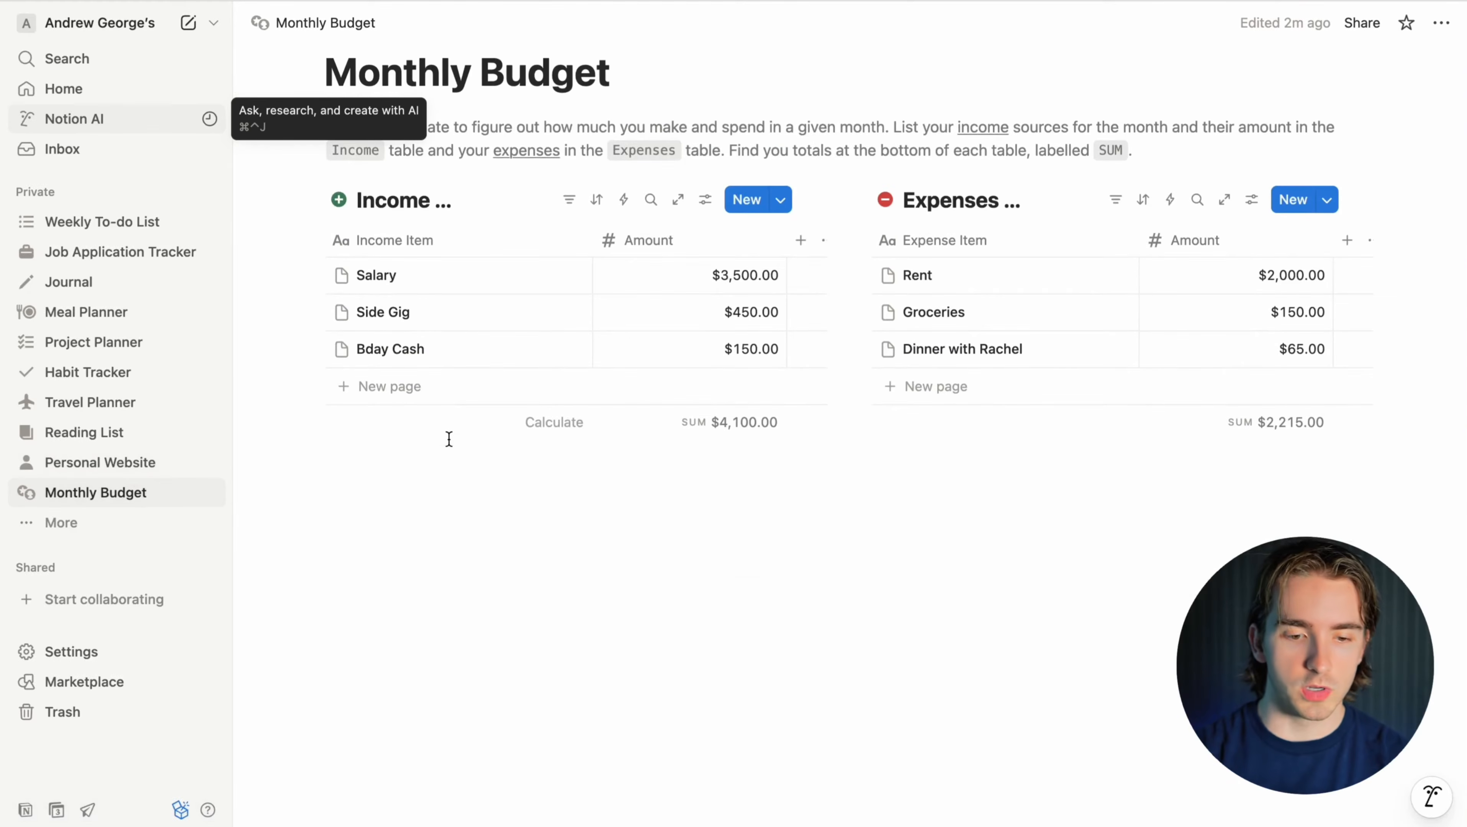
scroll(449, 439, "up", 1)
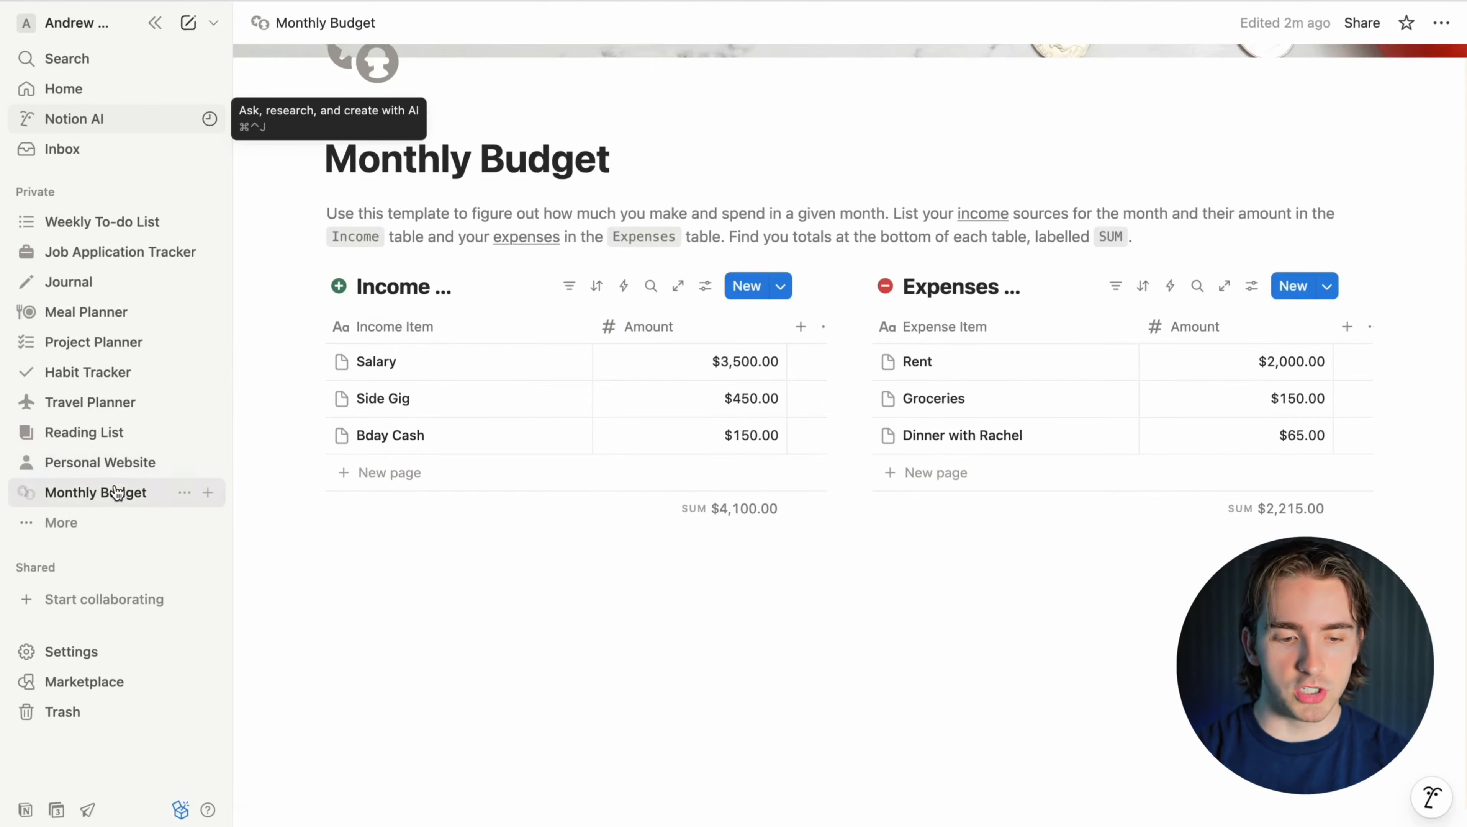
left_click(416, 486)
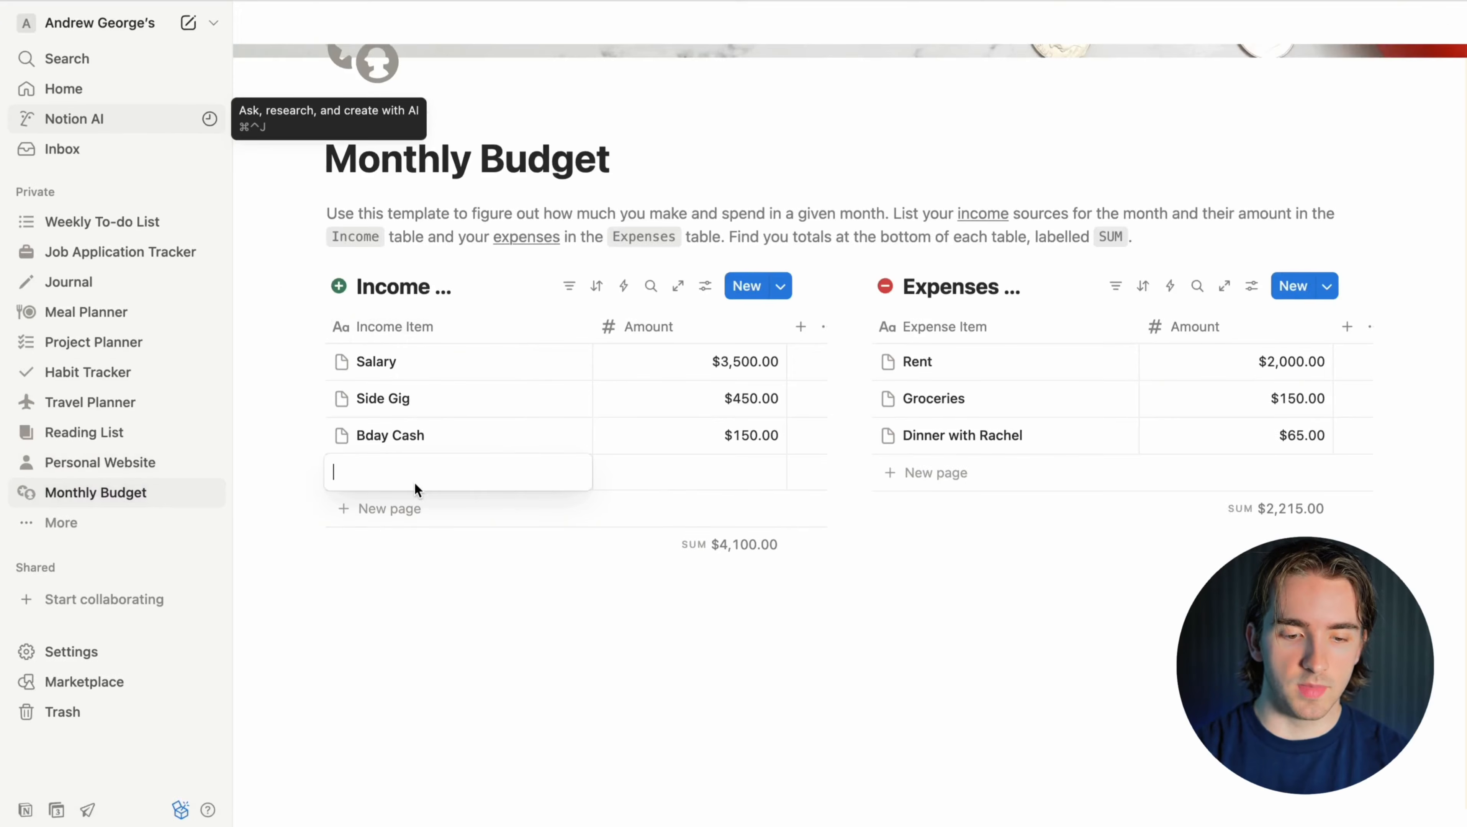
type("New c")
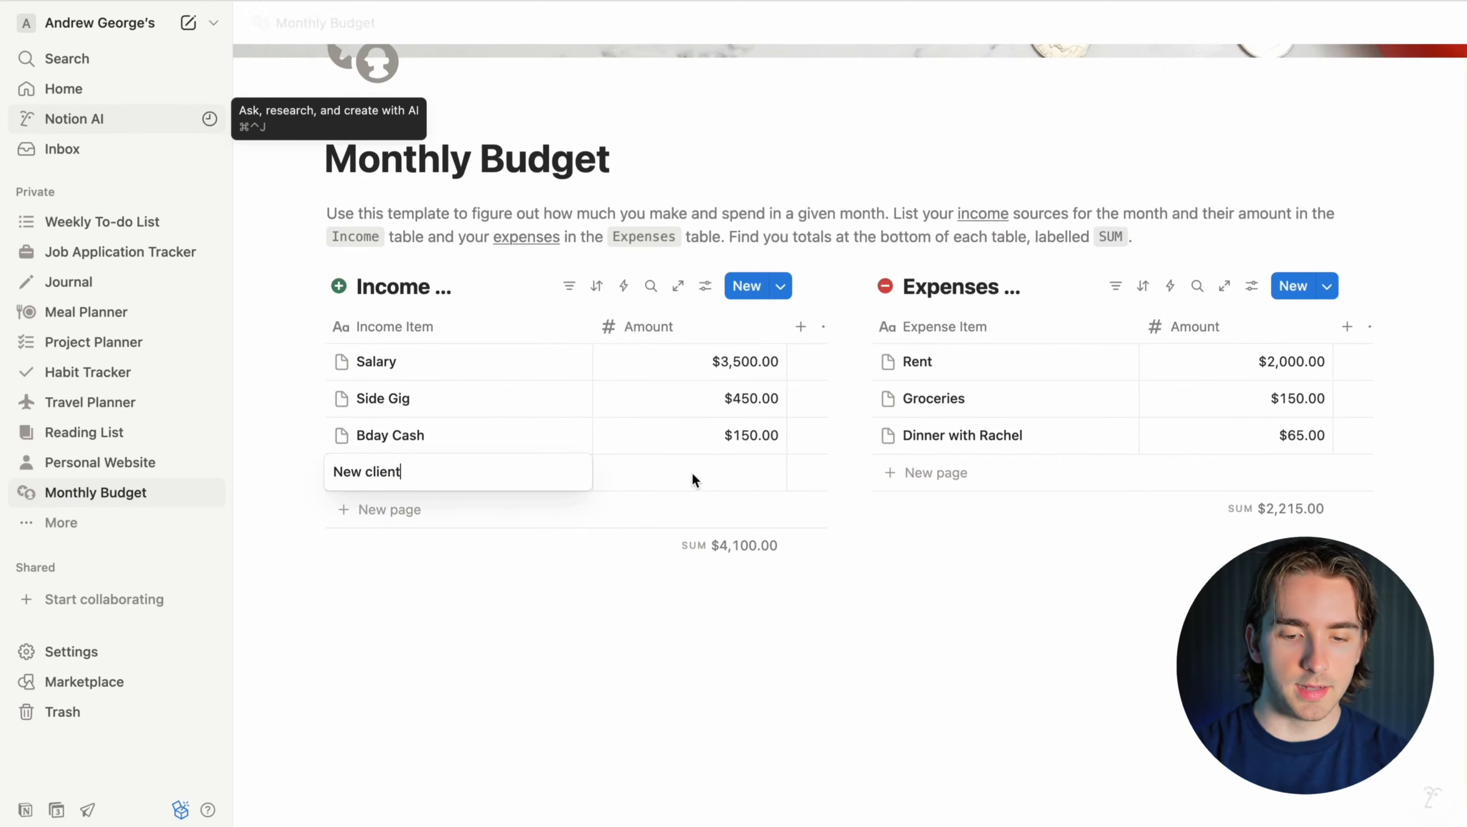
type("lient")
key("Escape")
left_click(735, 476)
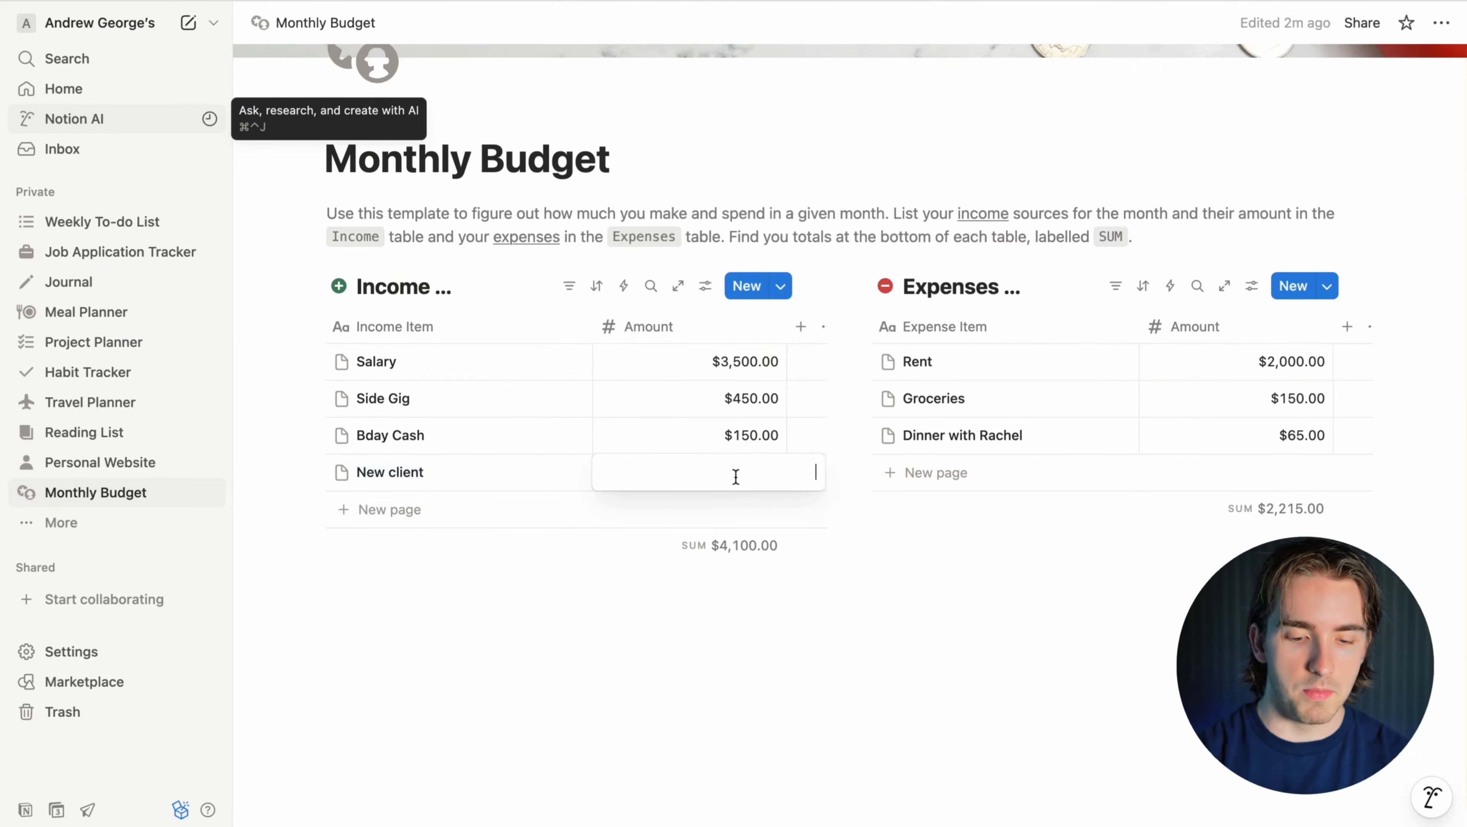
type("150")
key("Escape")
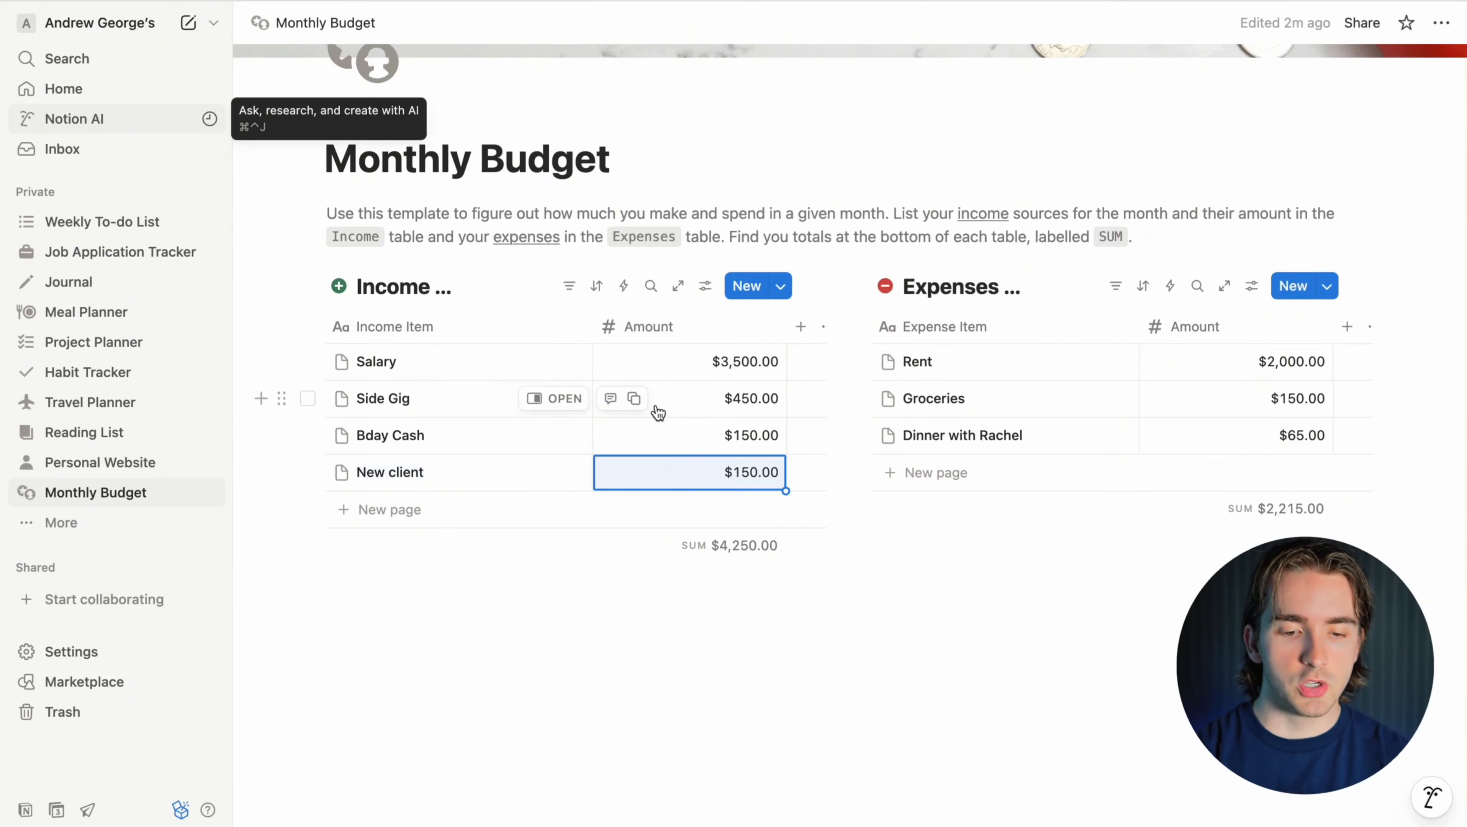
left_click(421, 484)
key("Escape")
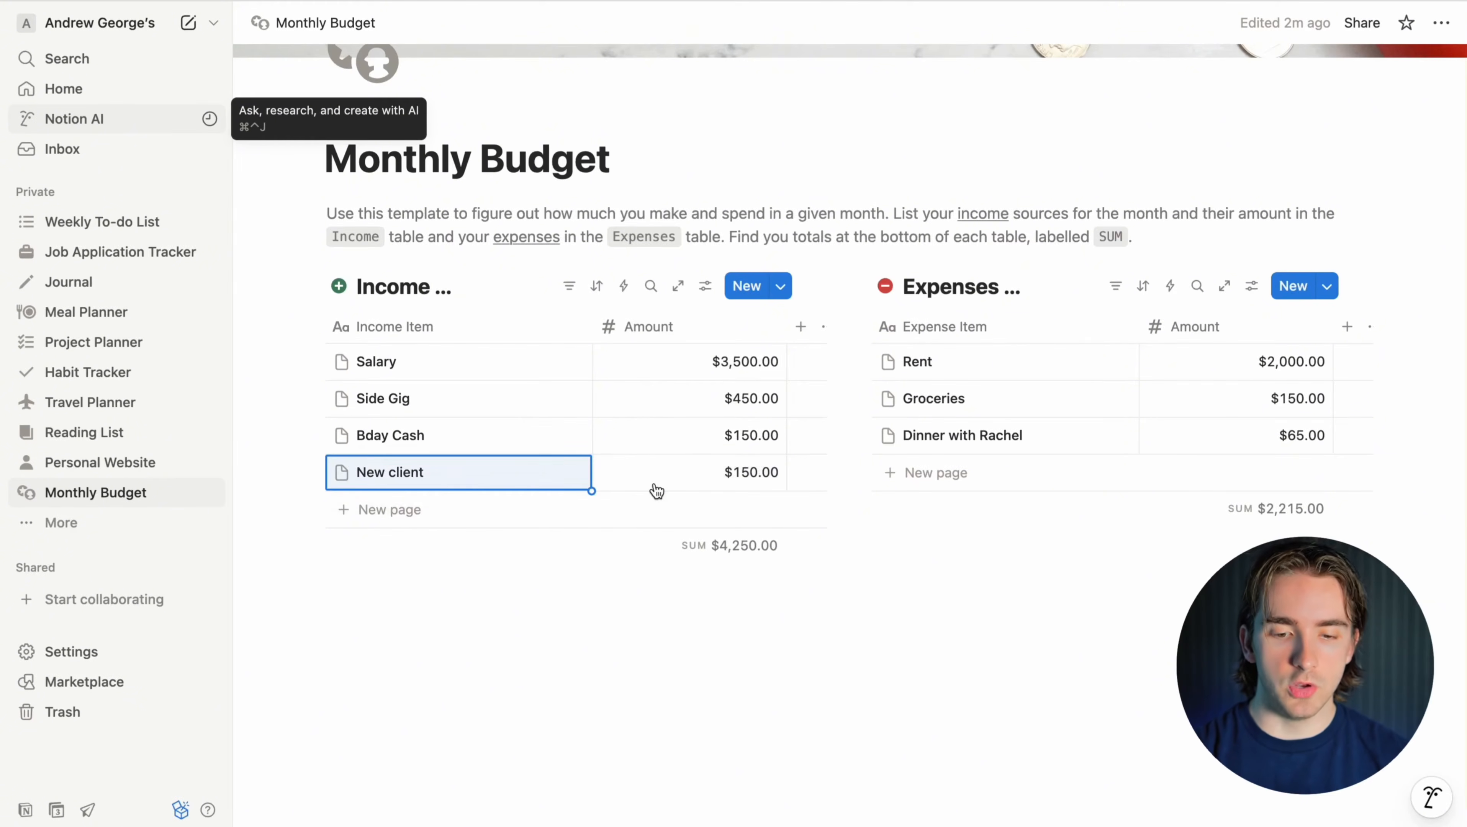
left_click(669, 475)
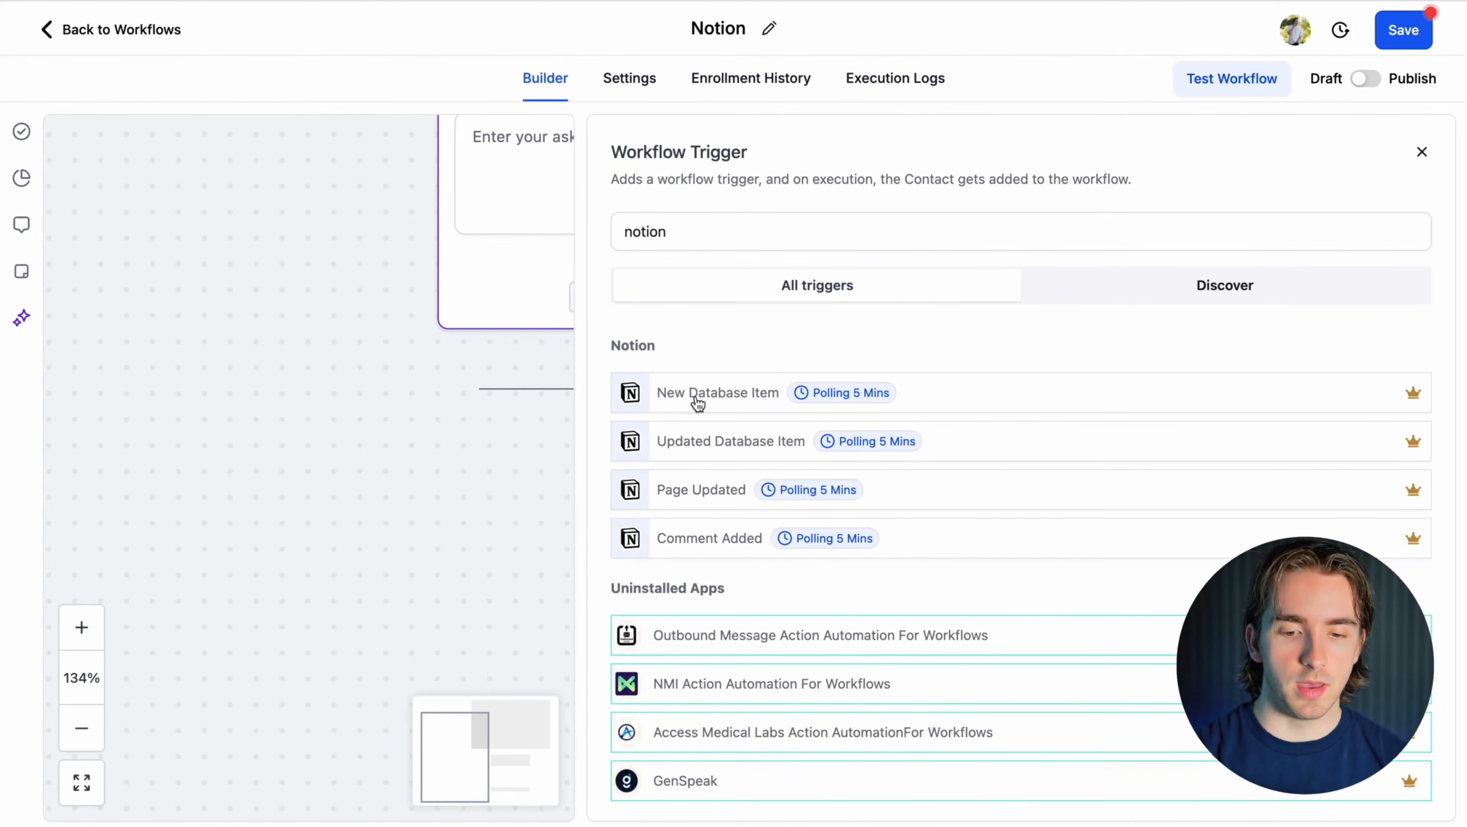
Choose the New Database Item trigger and set its Database ID filter to Income (Monthly), checking the matching table in Notion.
left_click(679, 395)
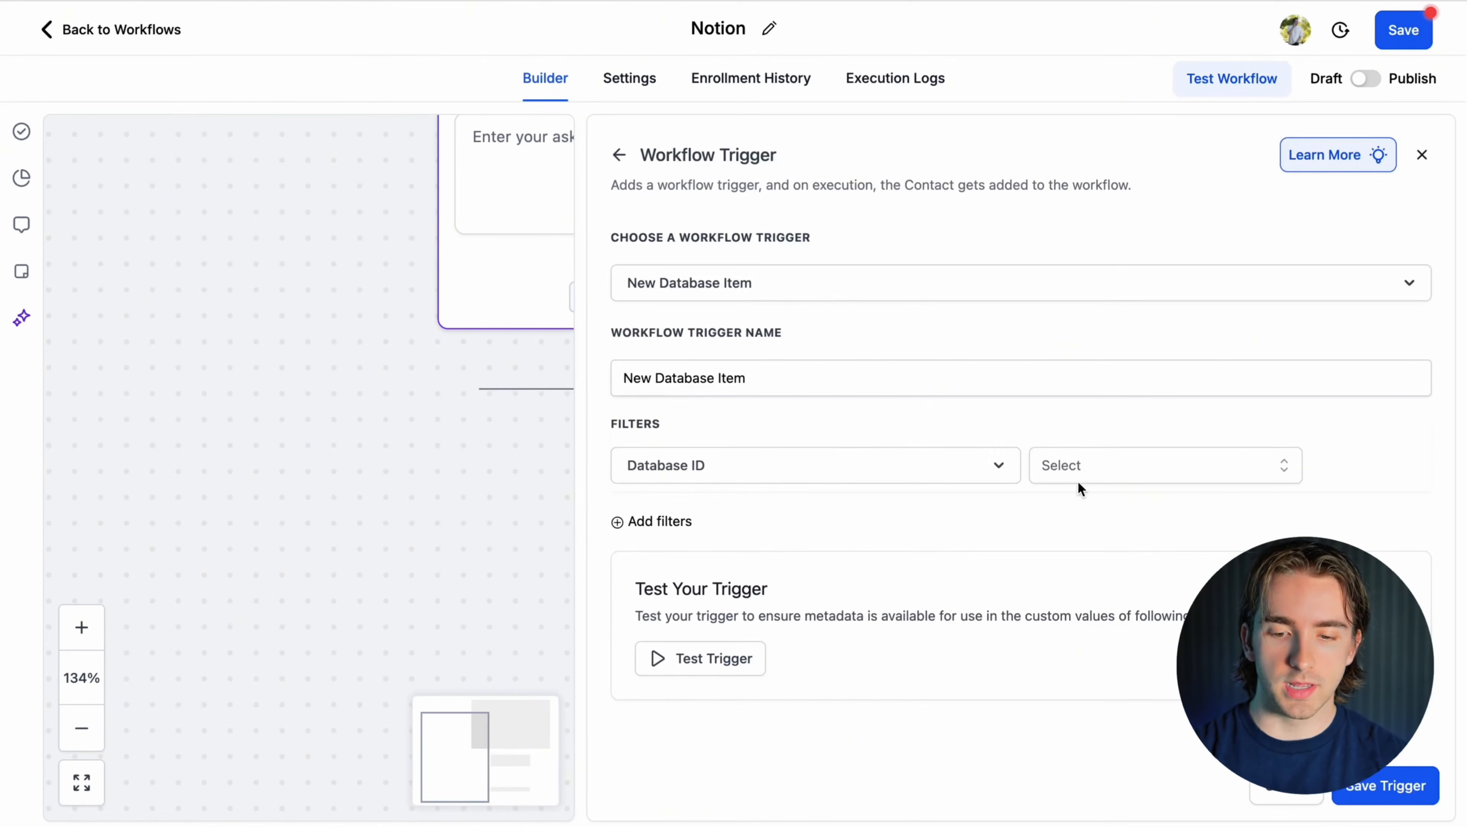
left_click(1094, 474)
scroll(1091, 516, "down", 1)
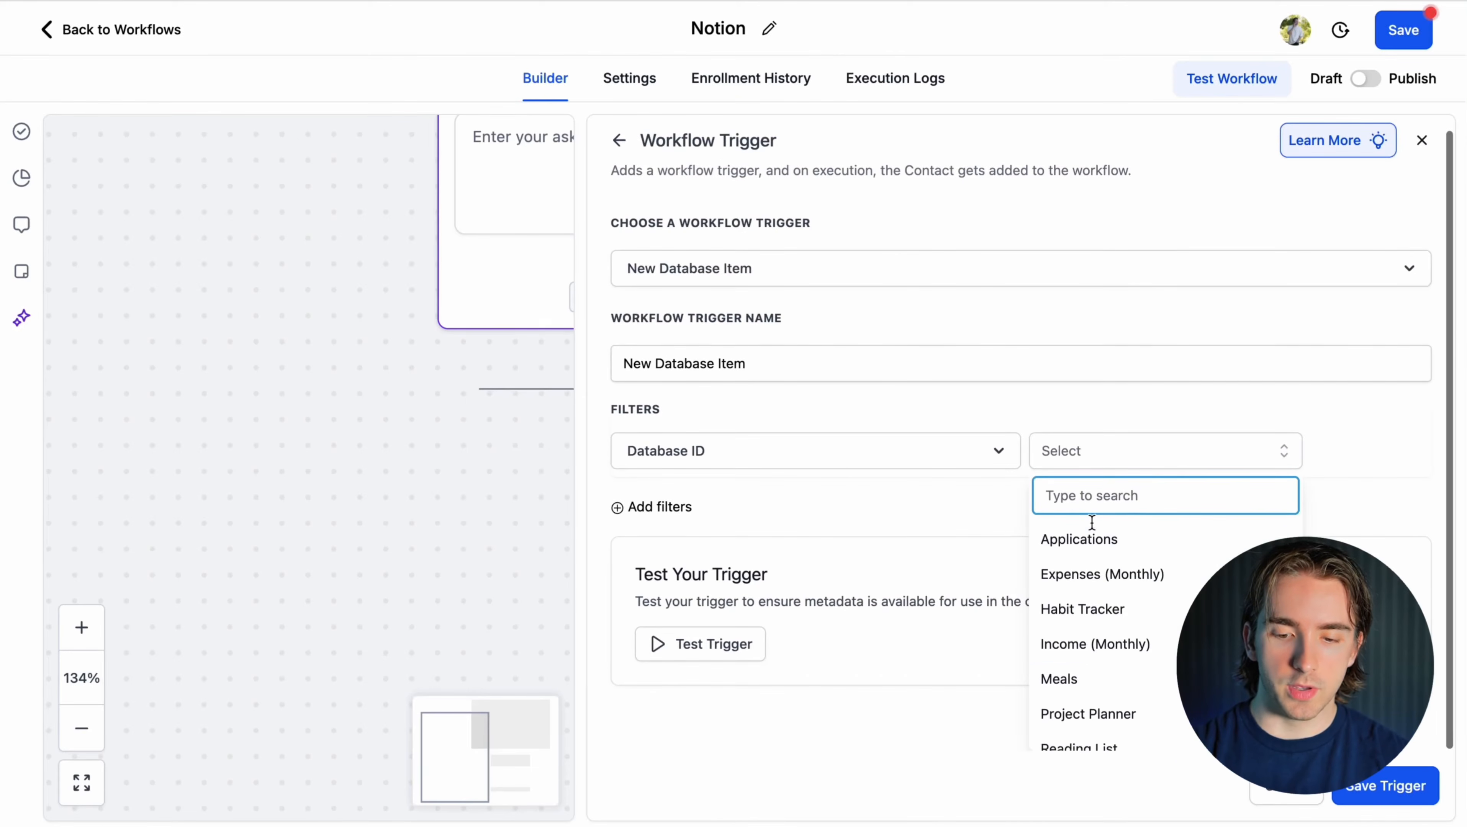
scroll(1093, 640, "down", 3)
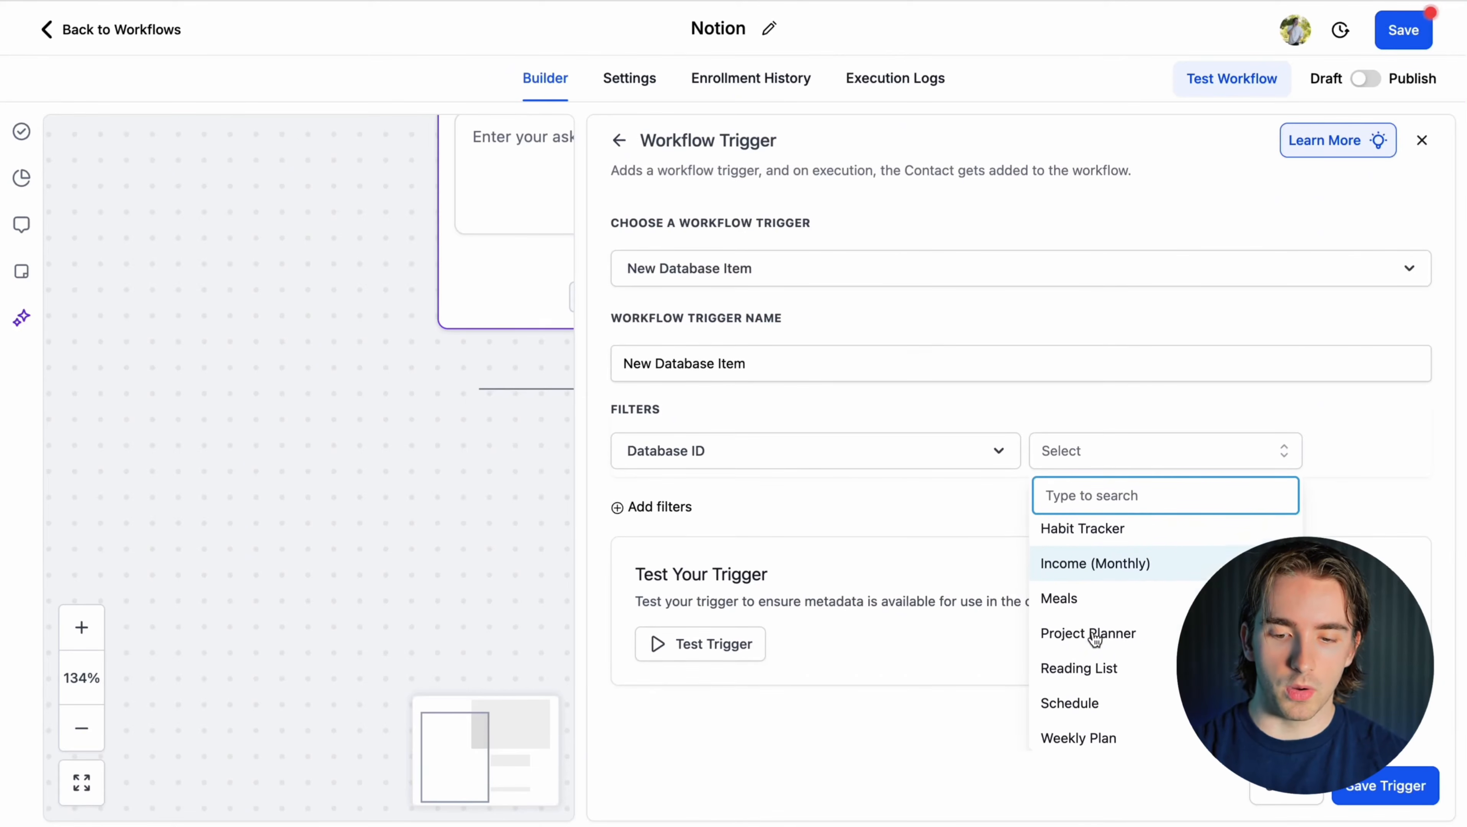
scroll(1107, 635, "up", 2)
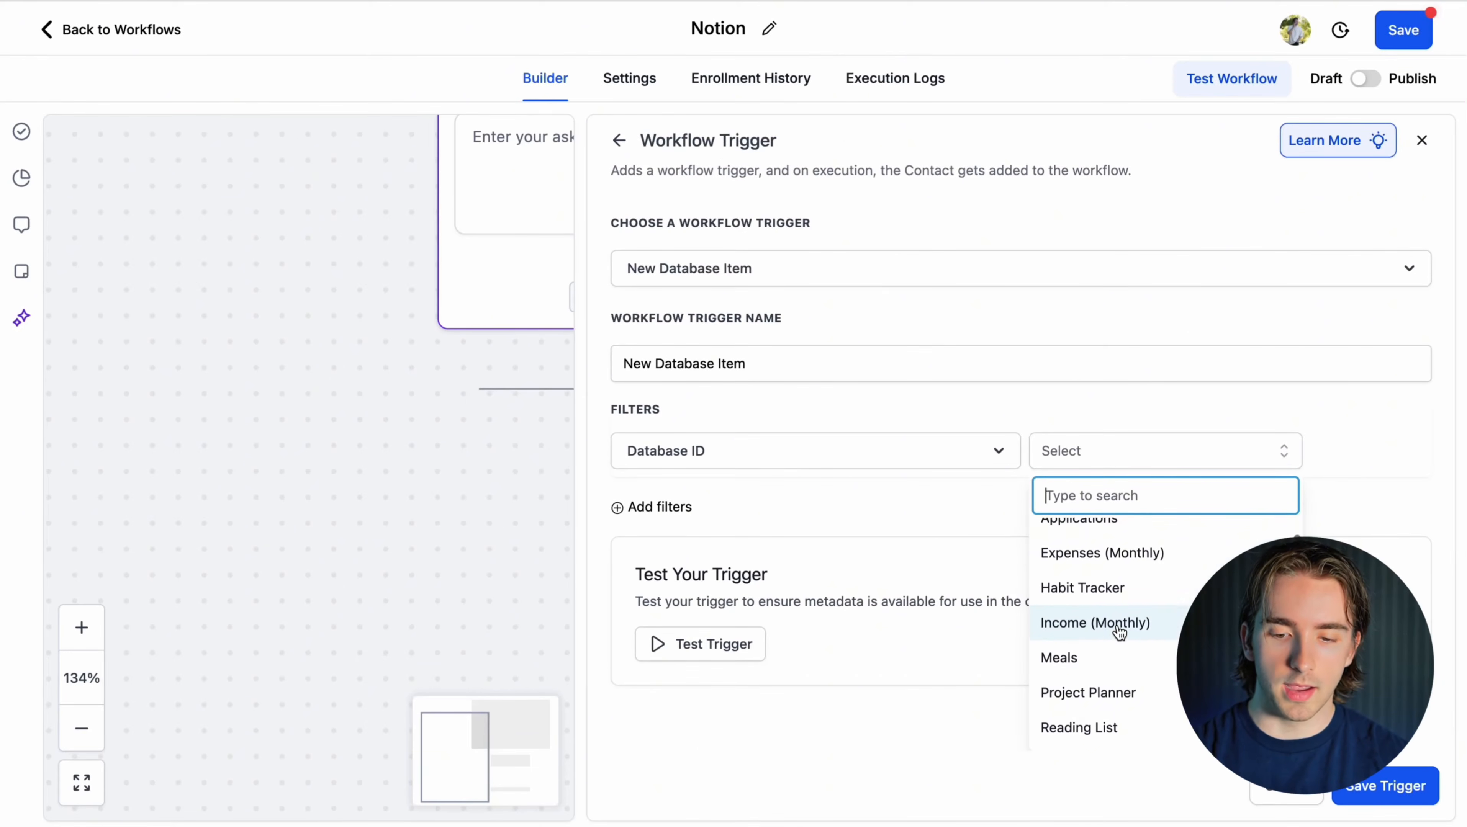
left_click(1089, 624)
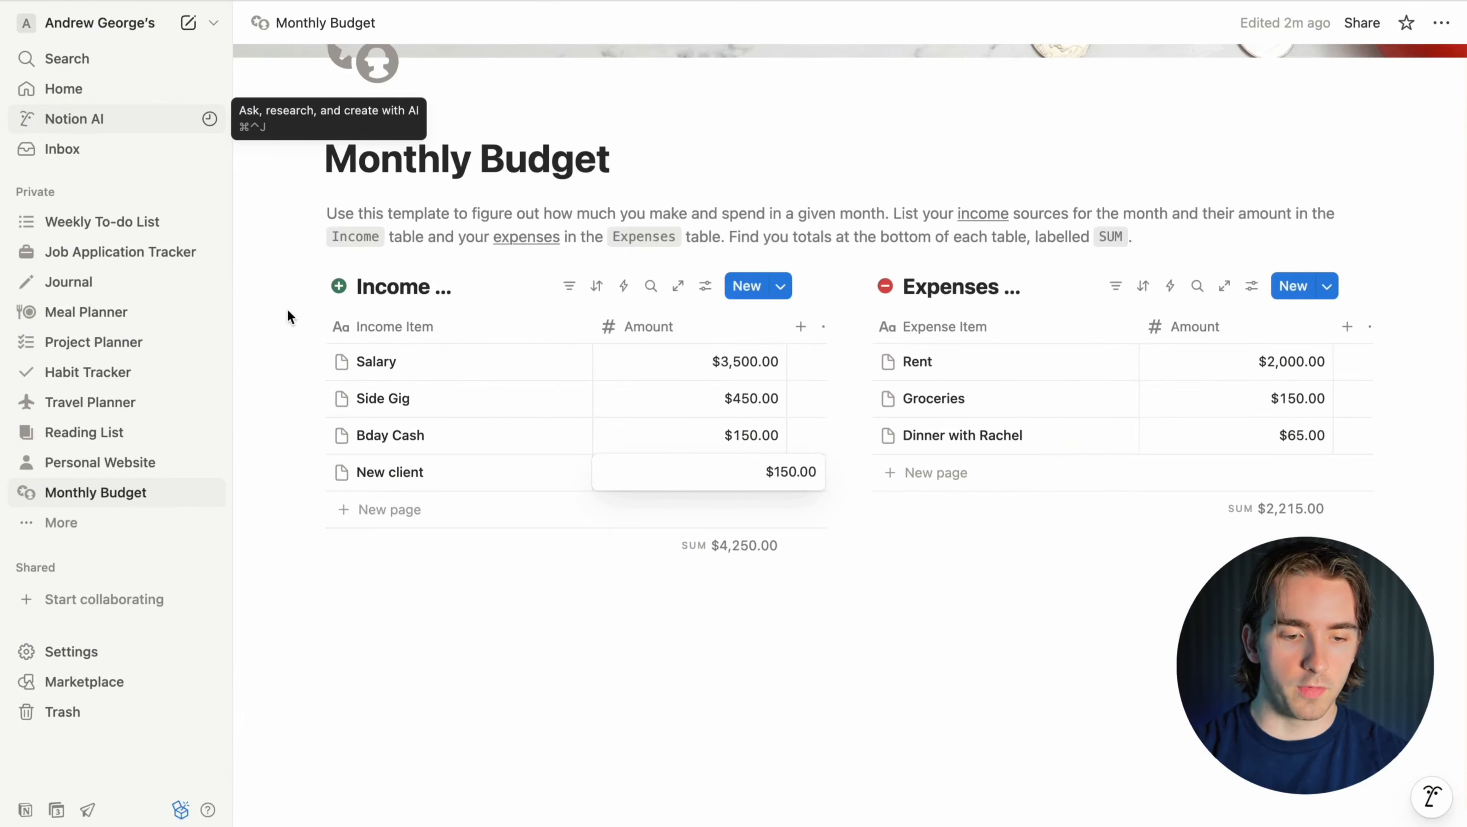
key("Escape")
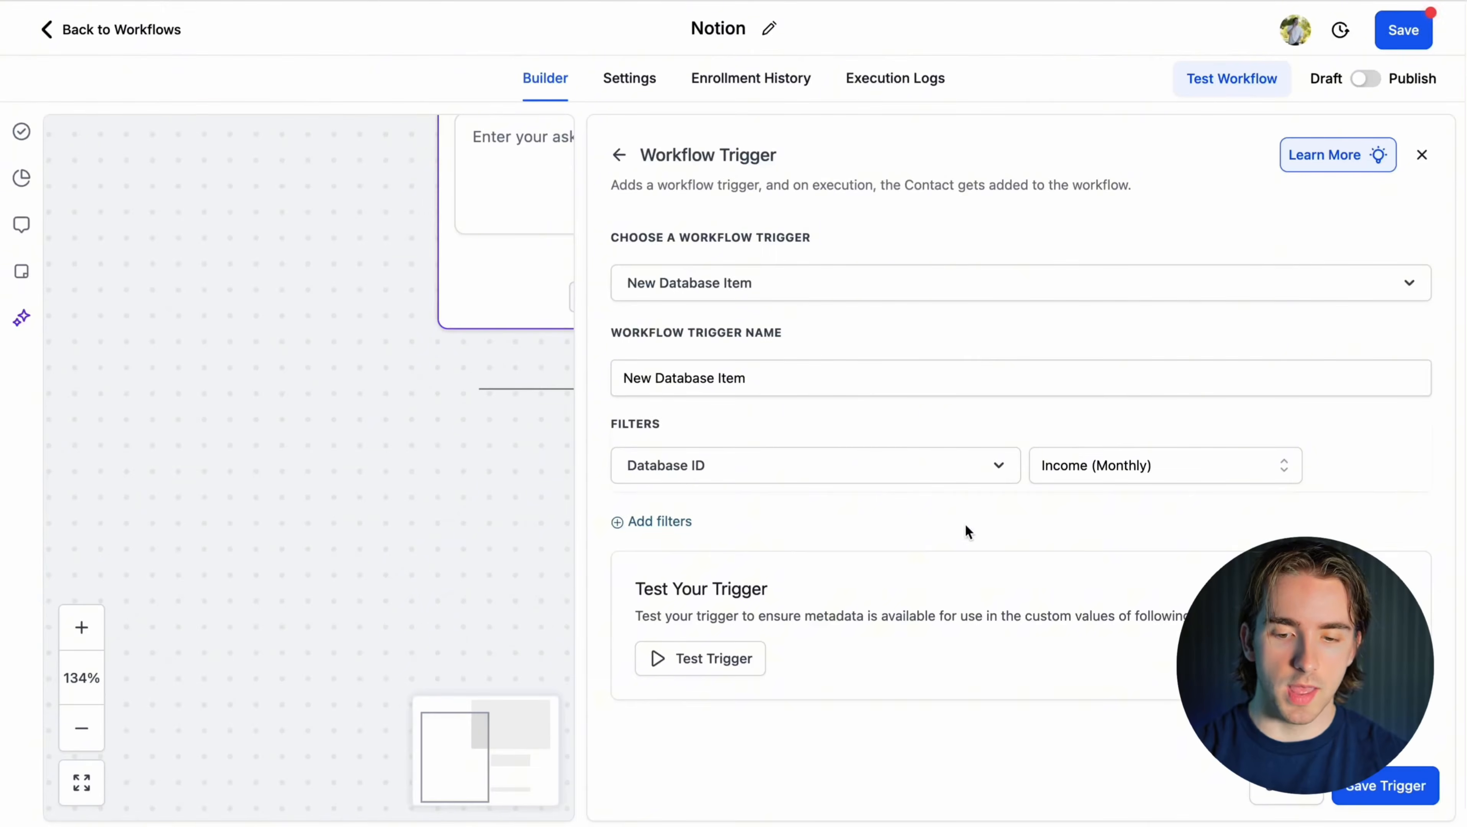
left_click(655, 521)
left_click(739, 527)
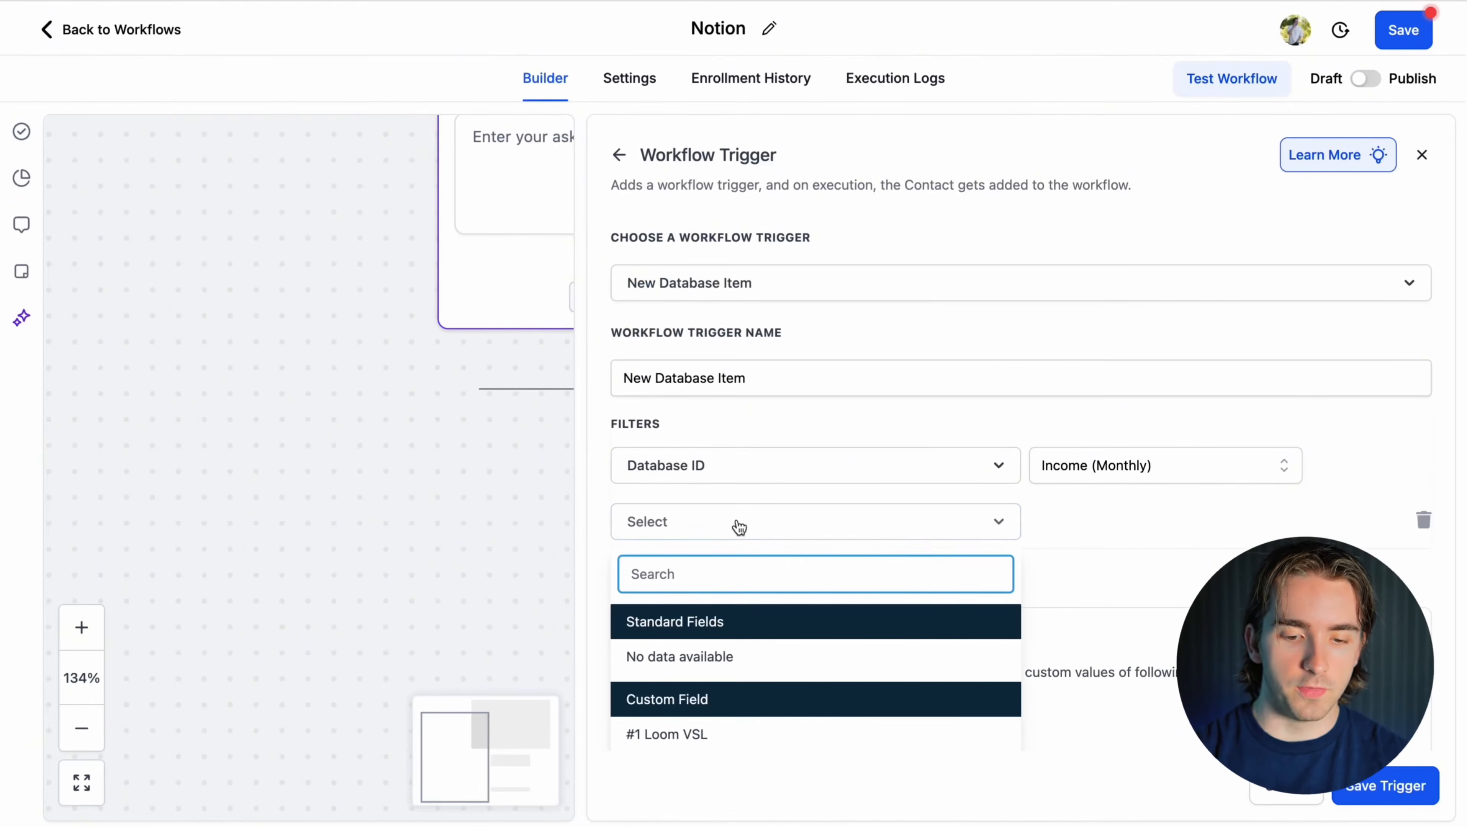
scroll(739, 527, "down", 2)
scroll(799, 659, "down", 5)
scroll(800, 658, "up", 5)
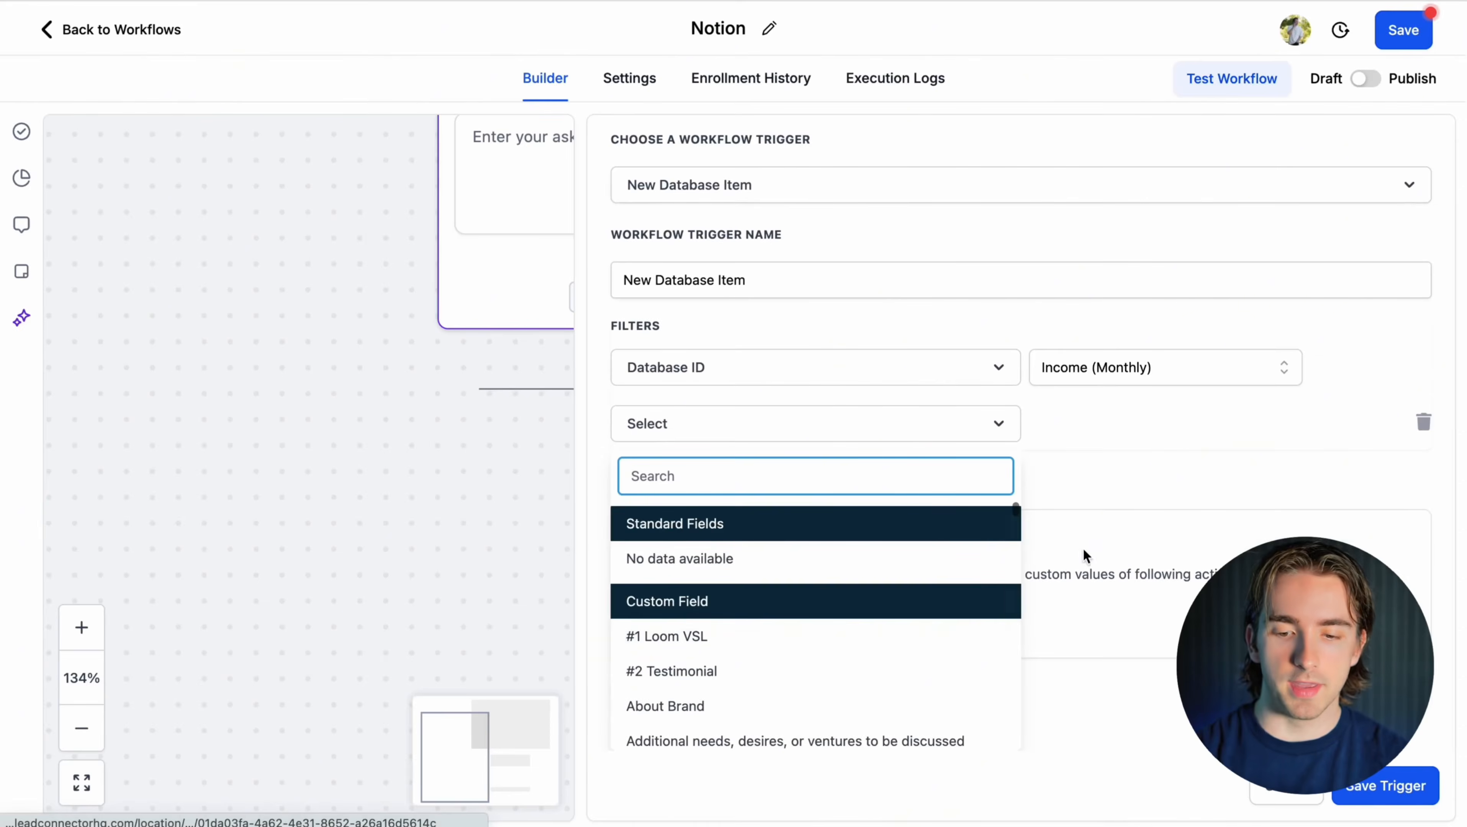
left_click(1150, 488)
left_click(1422, 499)
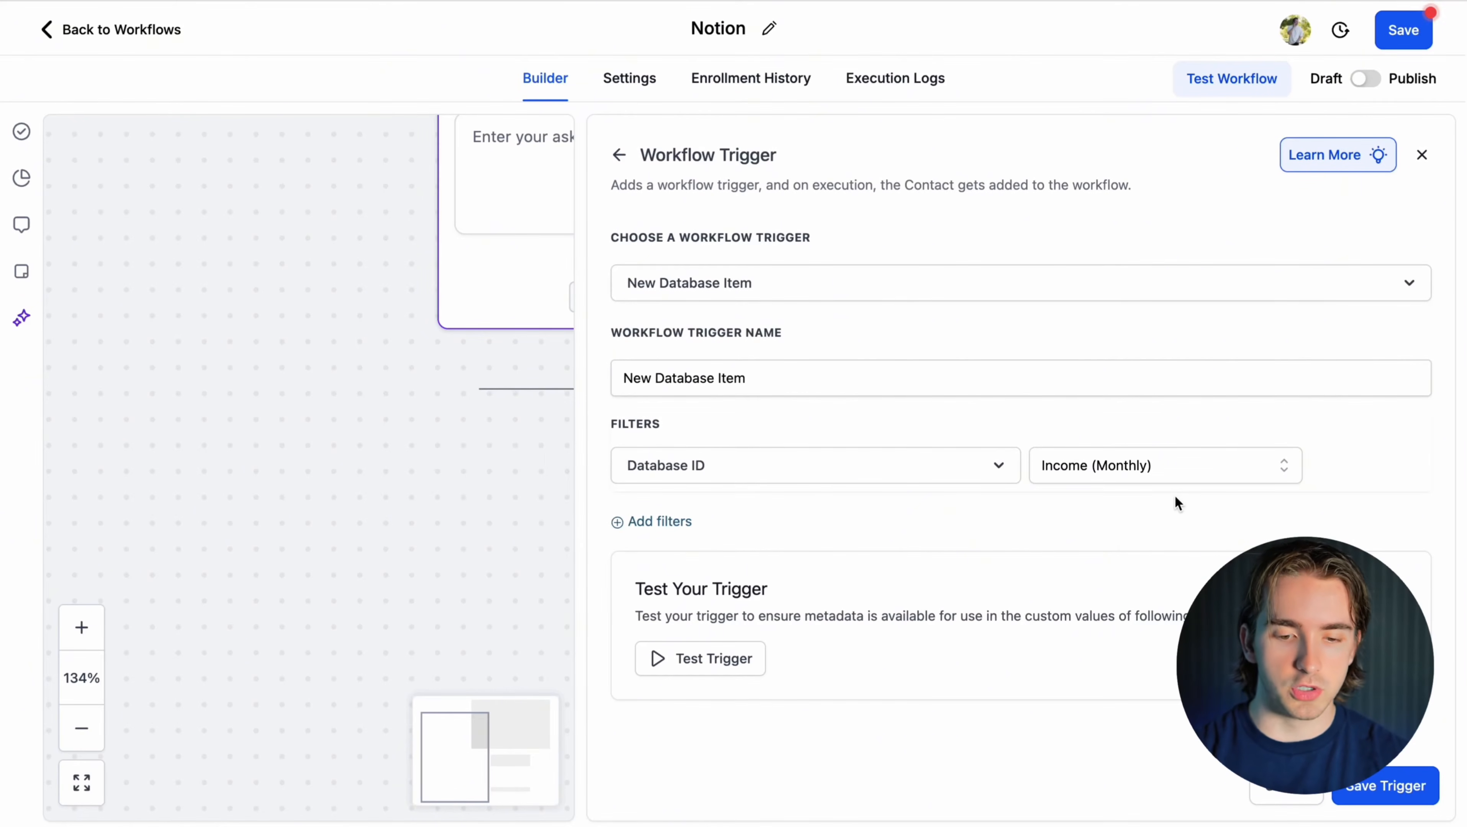
Test the New Database Item trigger and look through the whole test response.
left_click(682, 659)
scroll(928, 606, "down", 3)
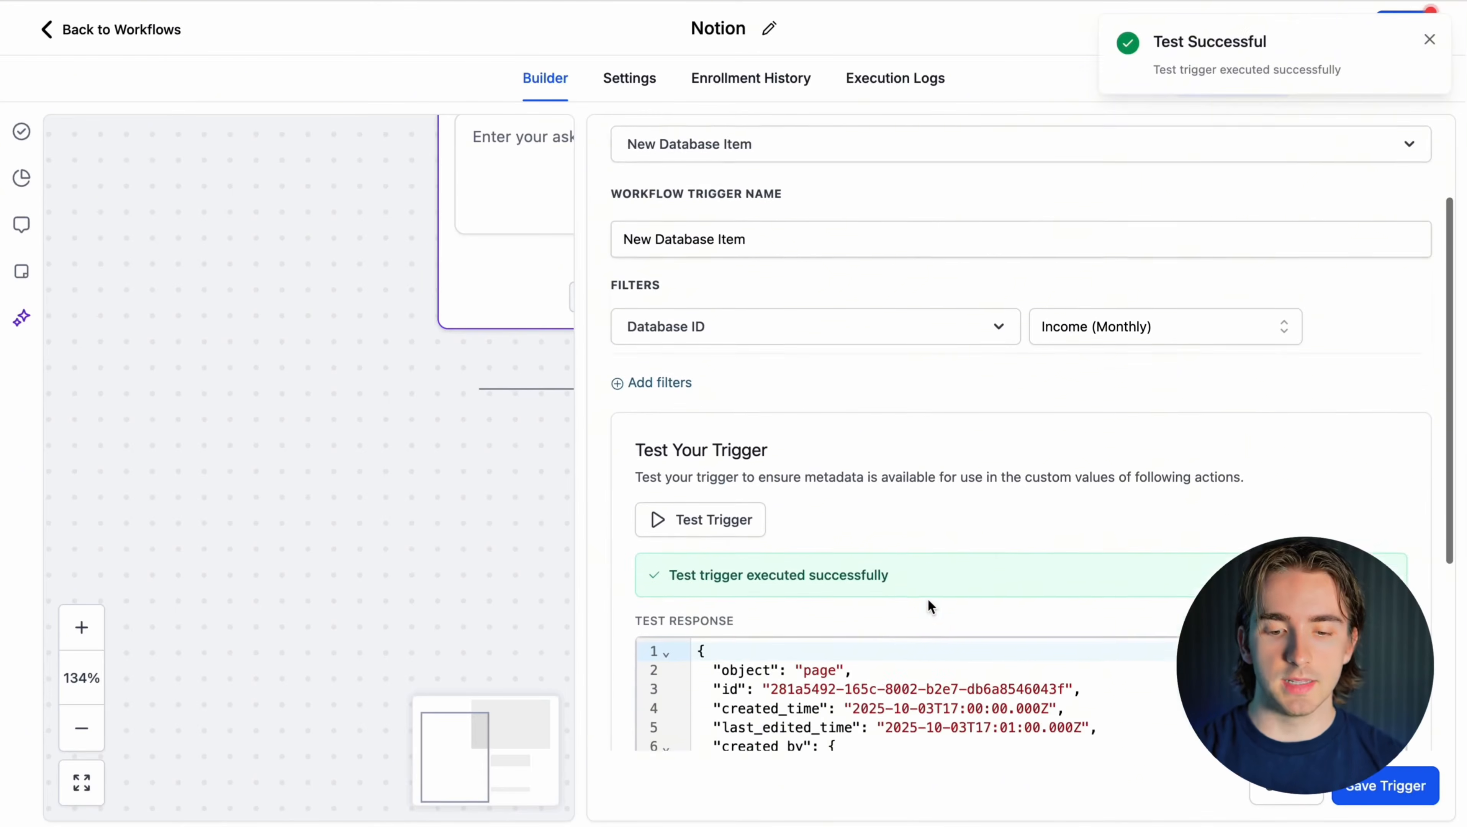
scroll(928, 601, "down", 15)
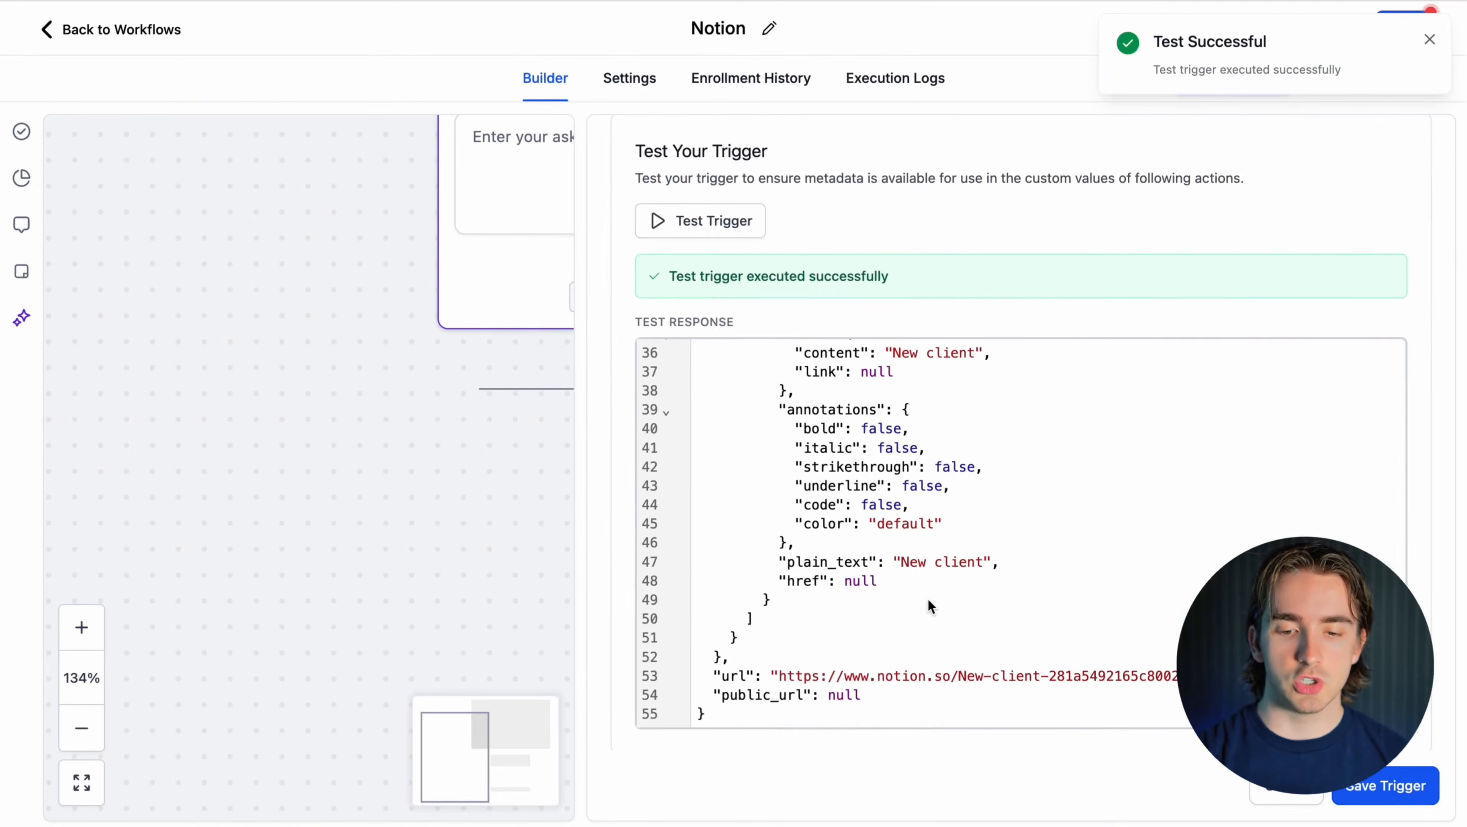
scroll(928, 606, "up", 15)
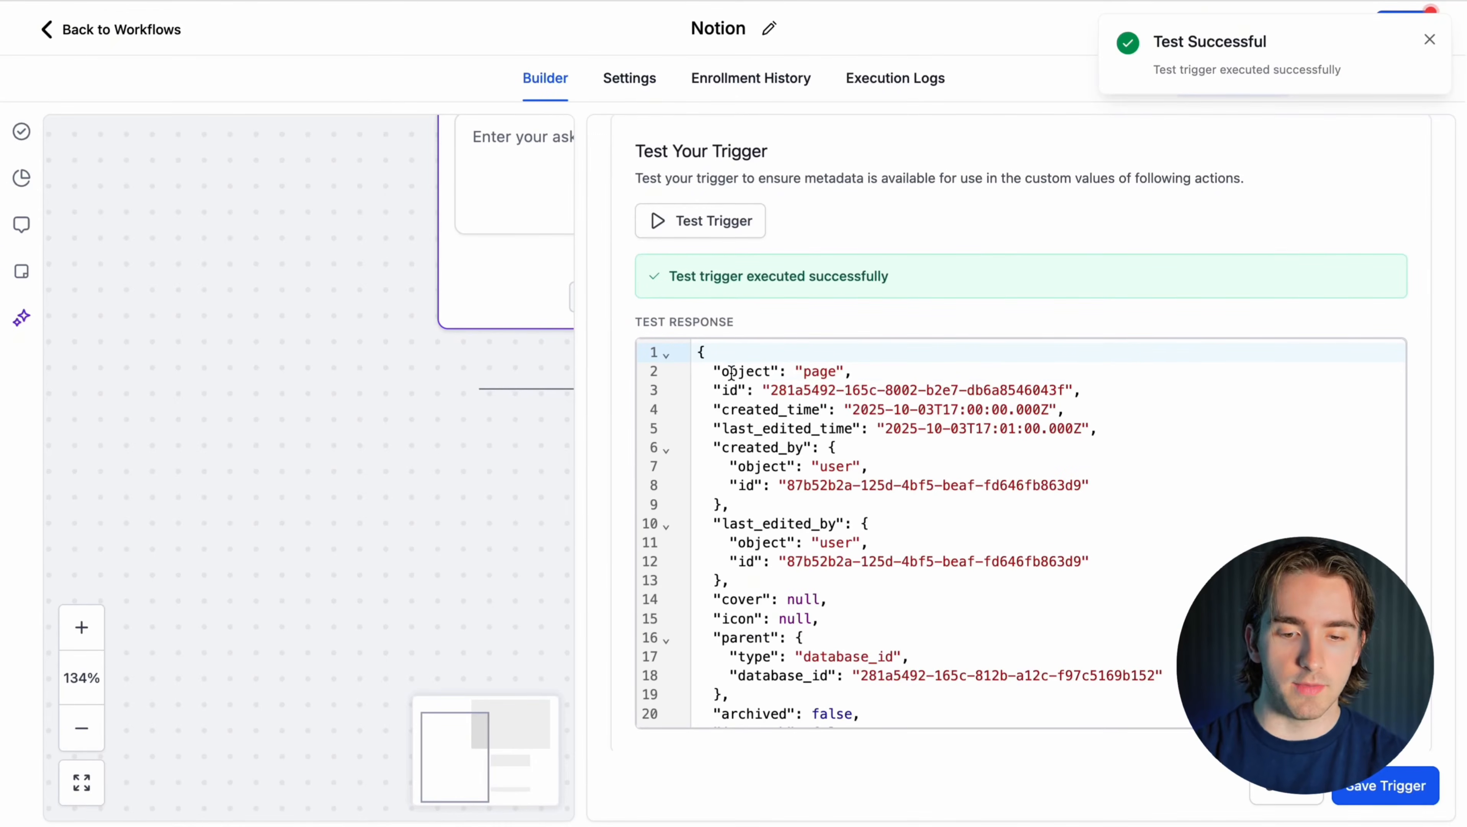
Examine the test response's object type, edit times, user IDs, amount and income item fields.
double_click(818, 371)
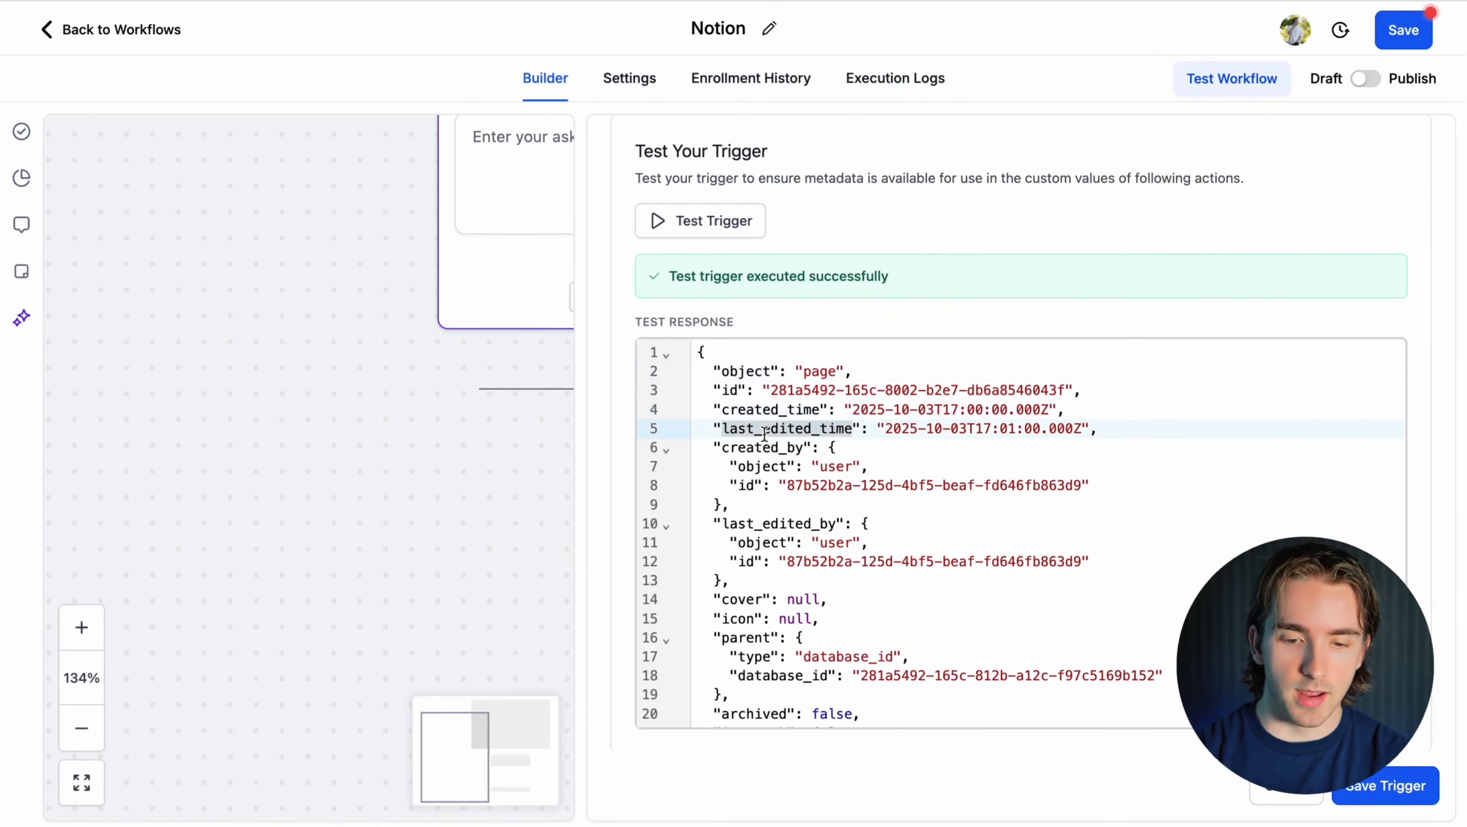
triple_click(827, 482)
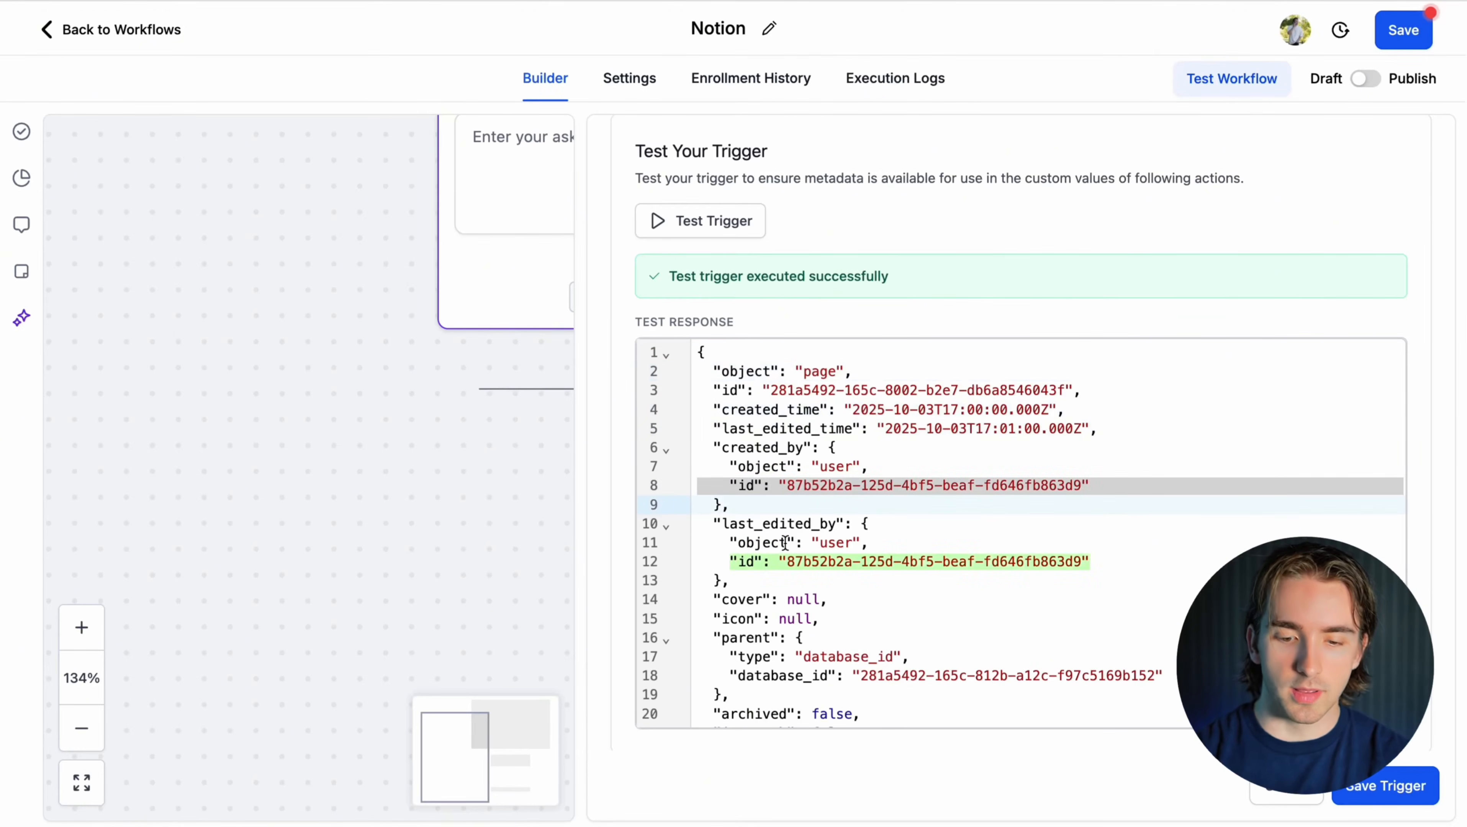
scroll(786, 541, "down", 5)
scroll(786, 541, "down", 10)
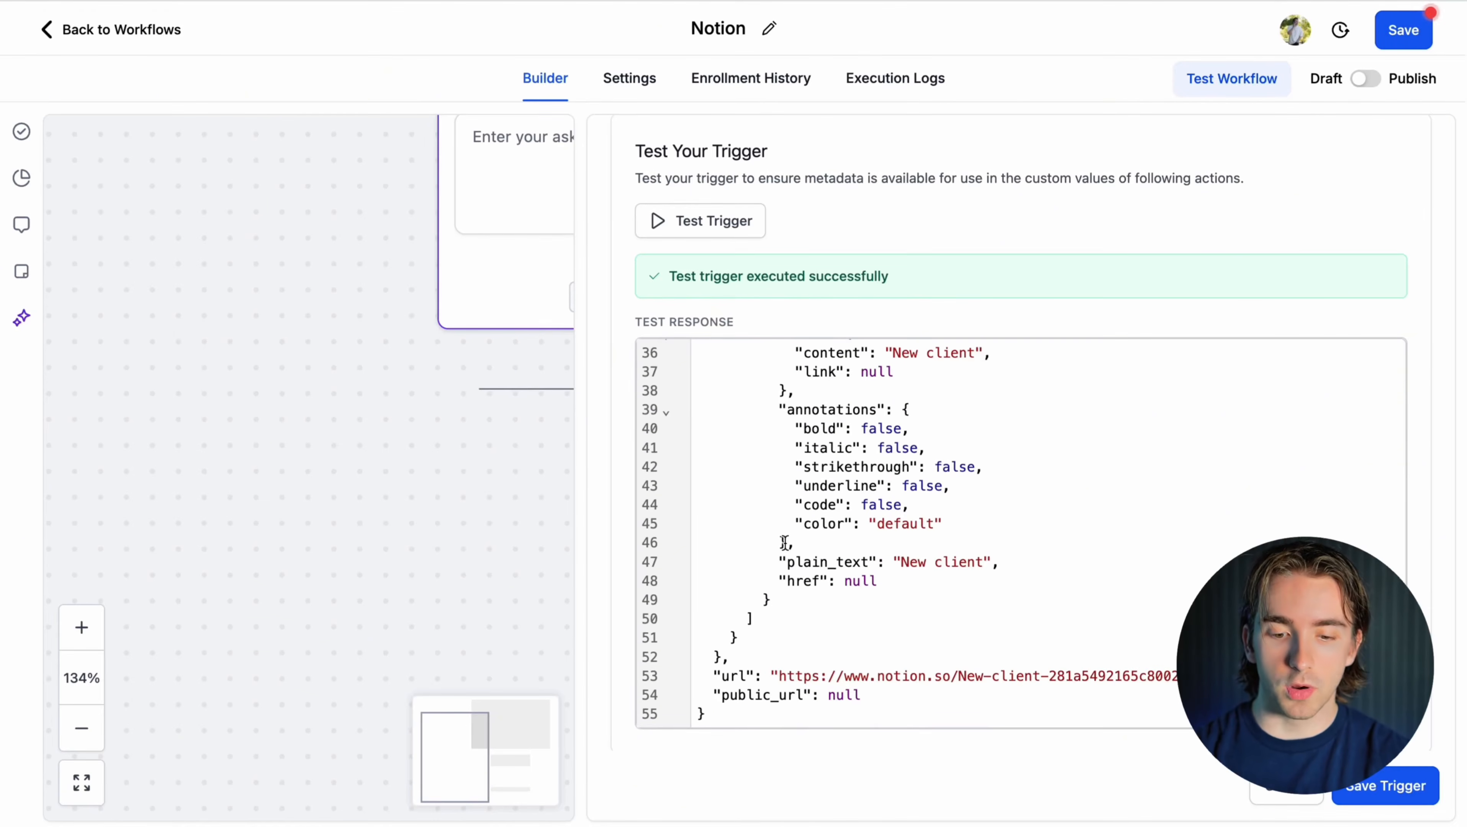
scroll(784, 543, "up", 4)
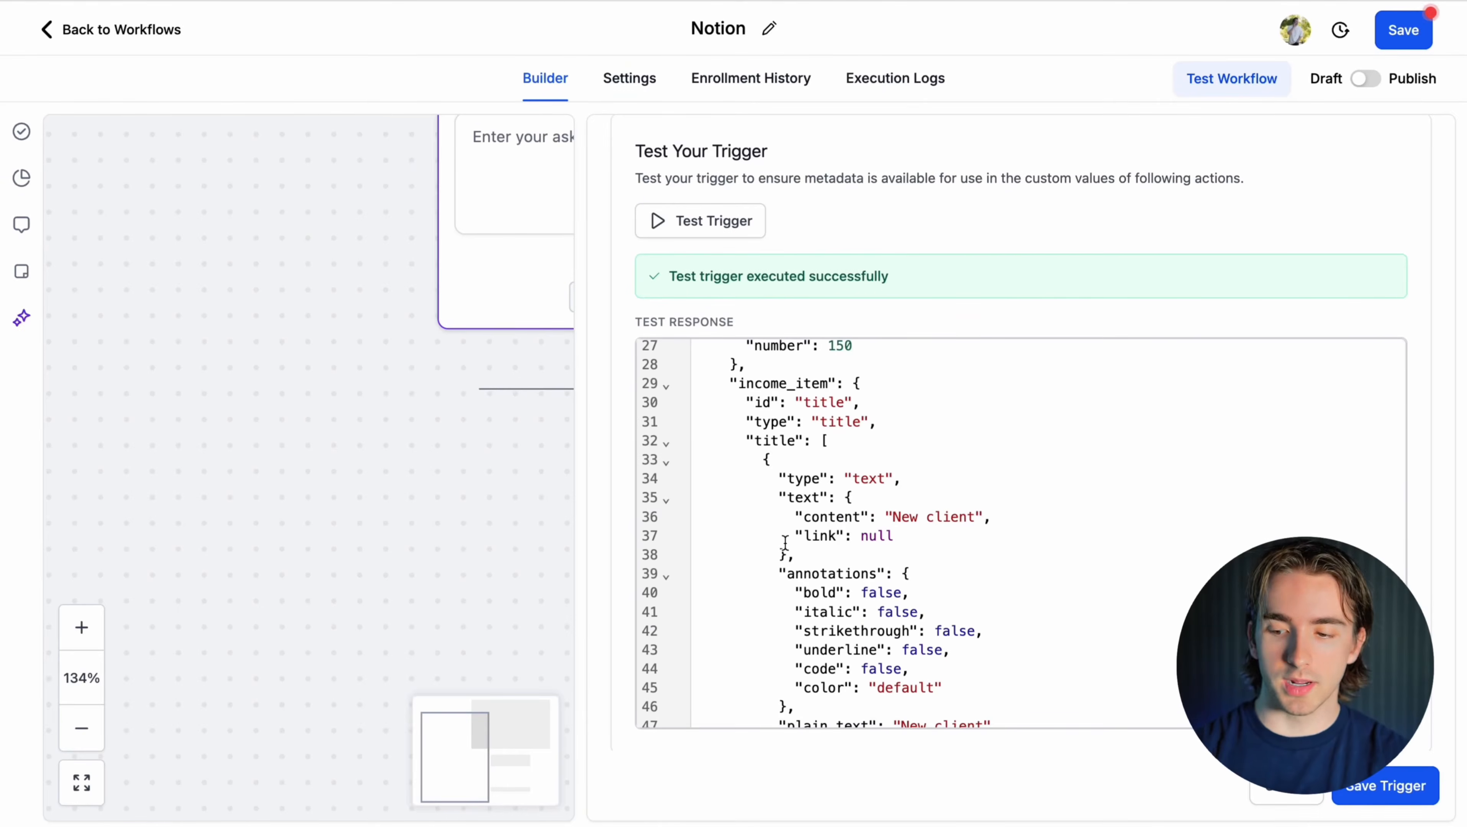
scroll(878, 406, "up", 9)
triple_click(878, 400)
Save the New Database Item trigger to the workflow.
scroll(878, 380, "up", 8)
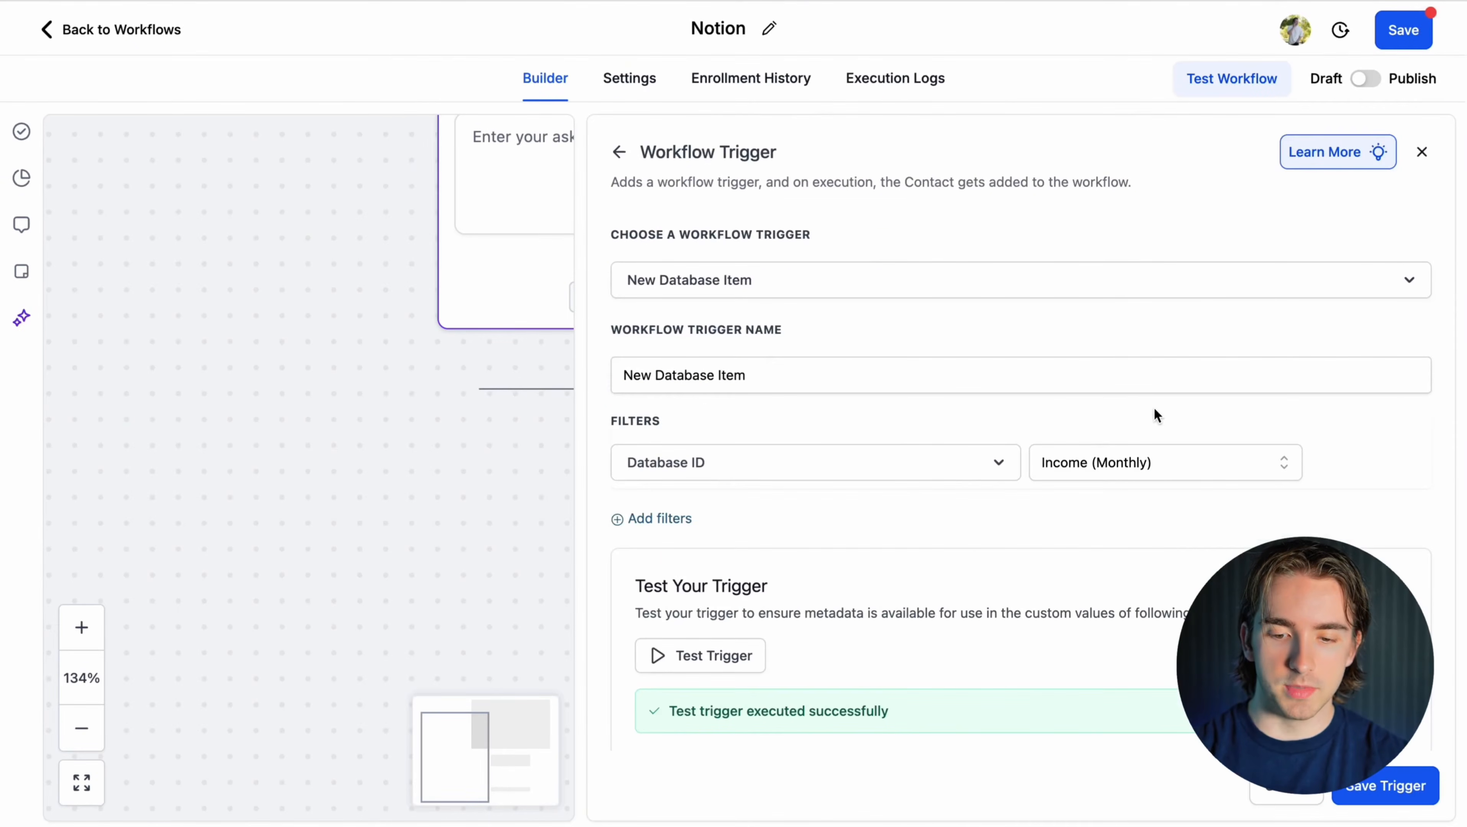
left_click(1396, 783)
scroll(666, 649, "down", 5)
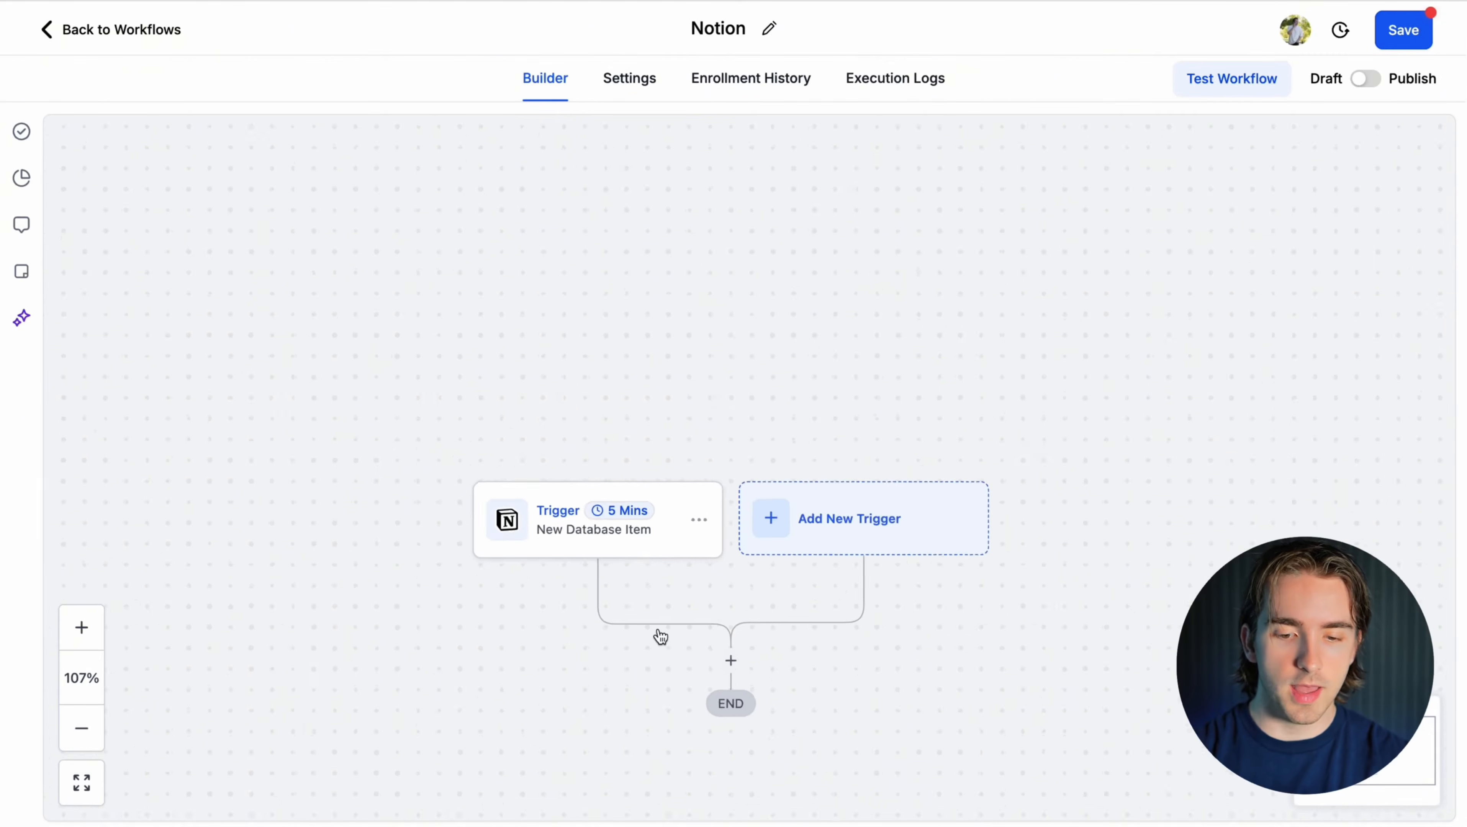
scroll(640, 489, "up", 5)
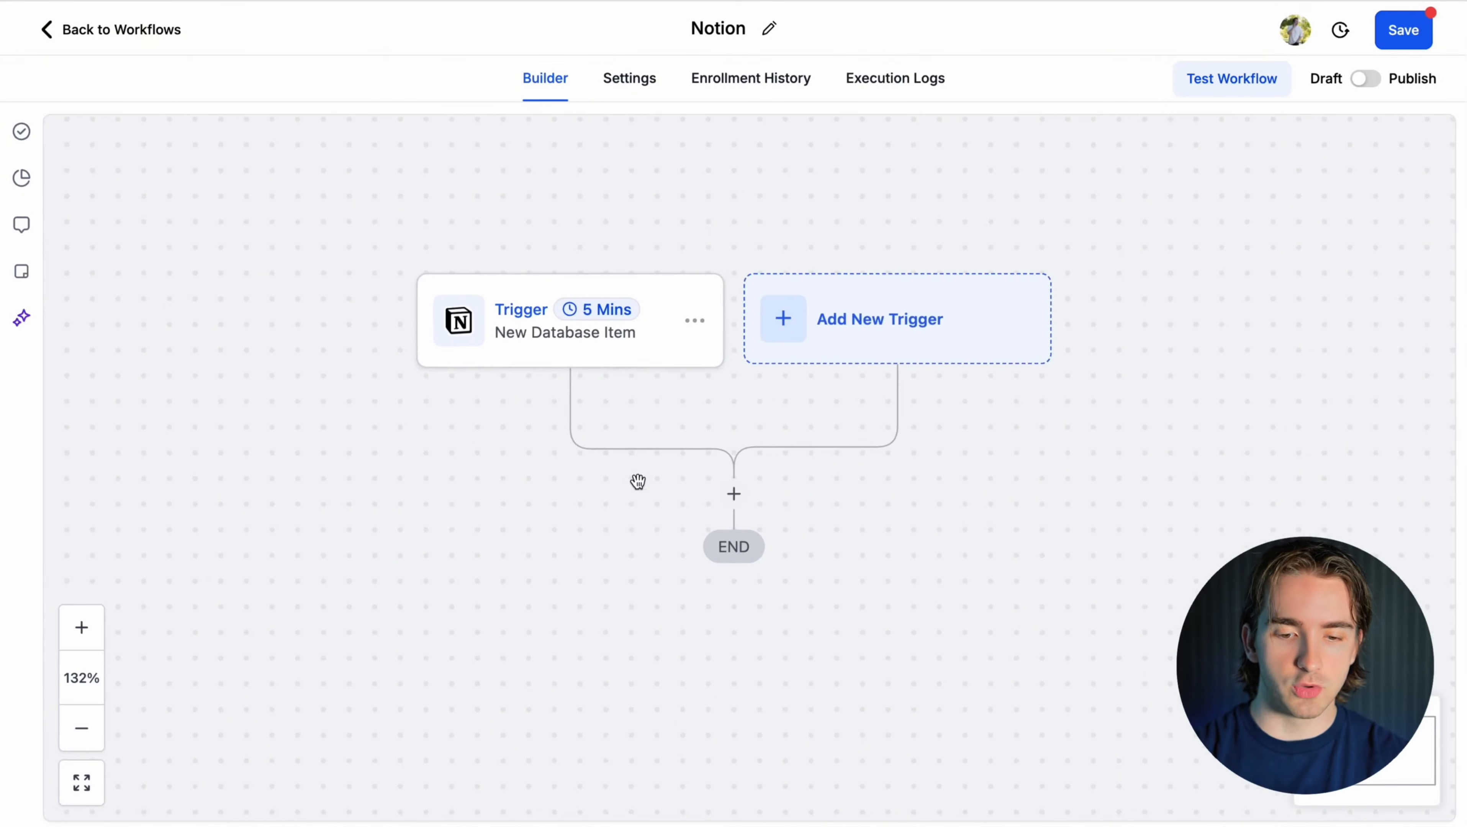
Add a Send Documents & Contracts action after the trigger, using the New Estimate template, and save it.
left_click(734, 493)
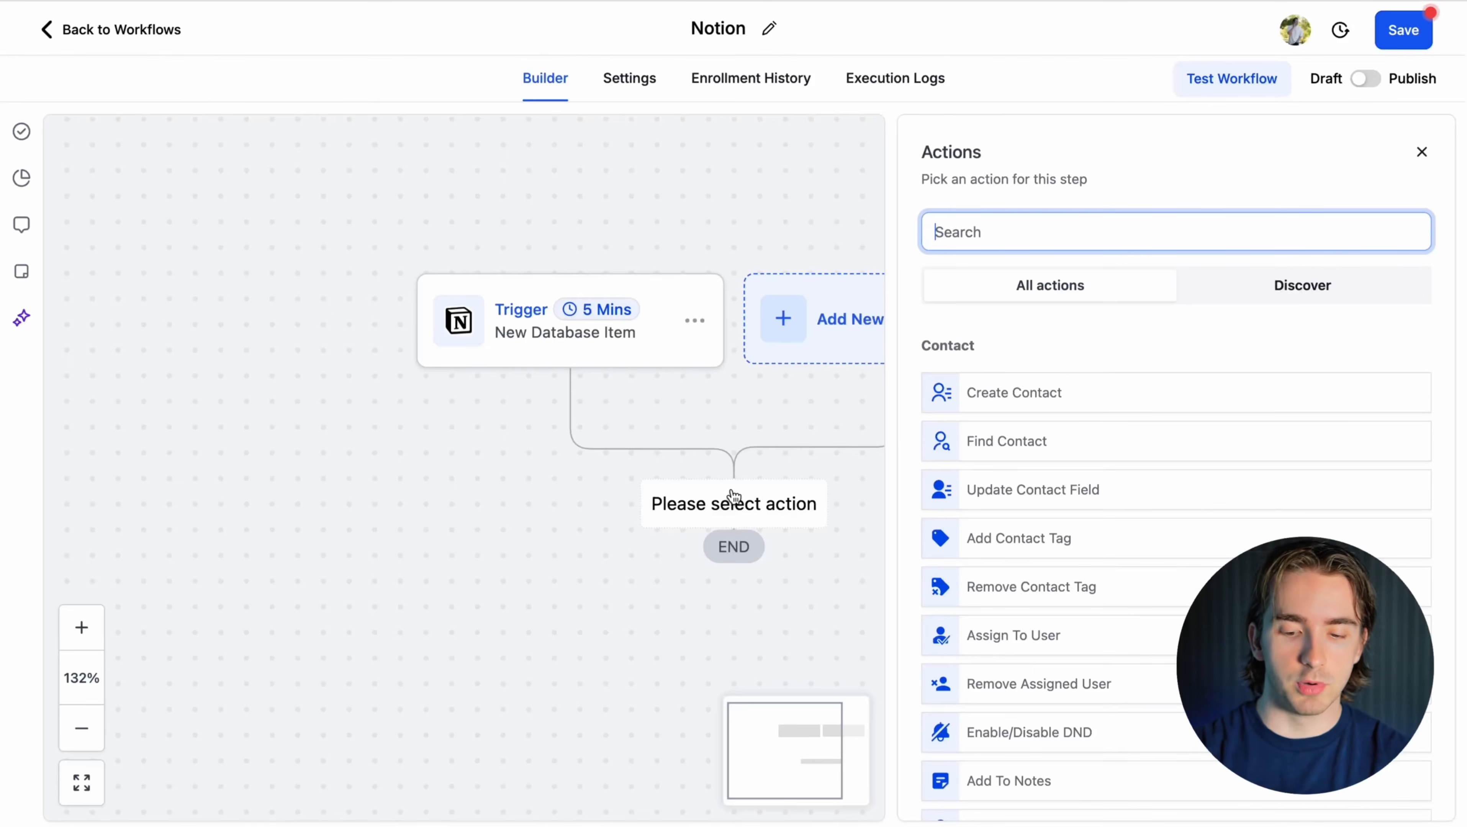
type("docu")
left_click(1060, 587)
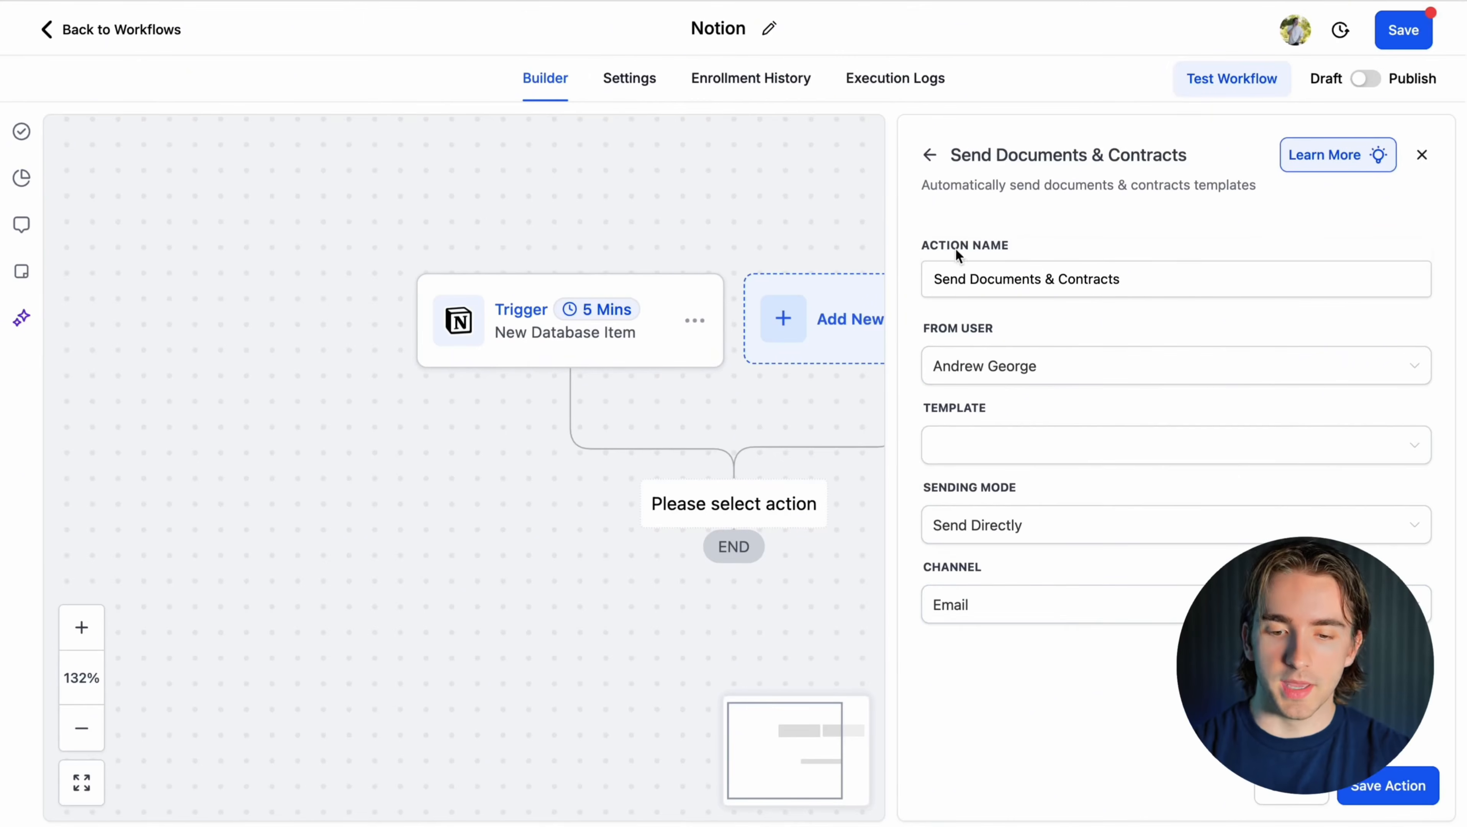
left_click(1022, 454)
left_click(1008, 489)
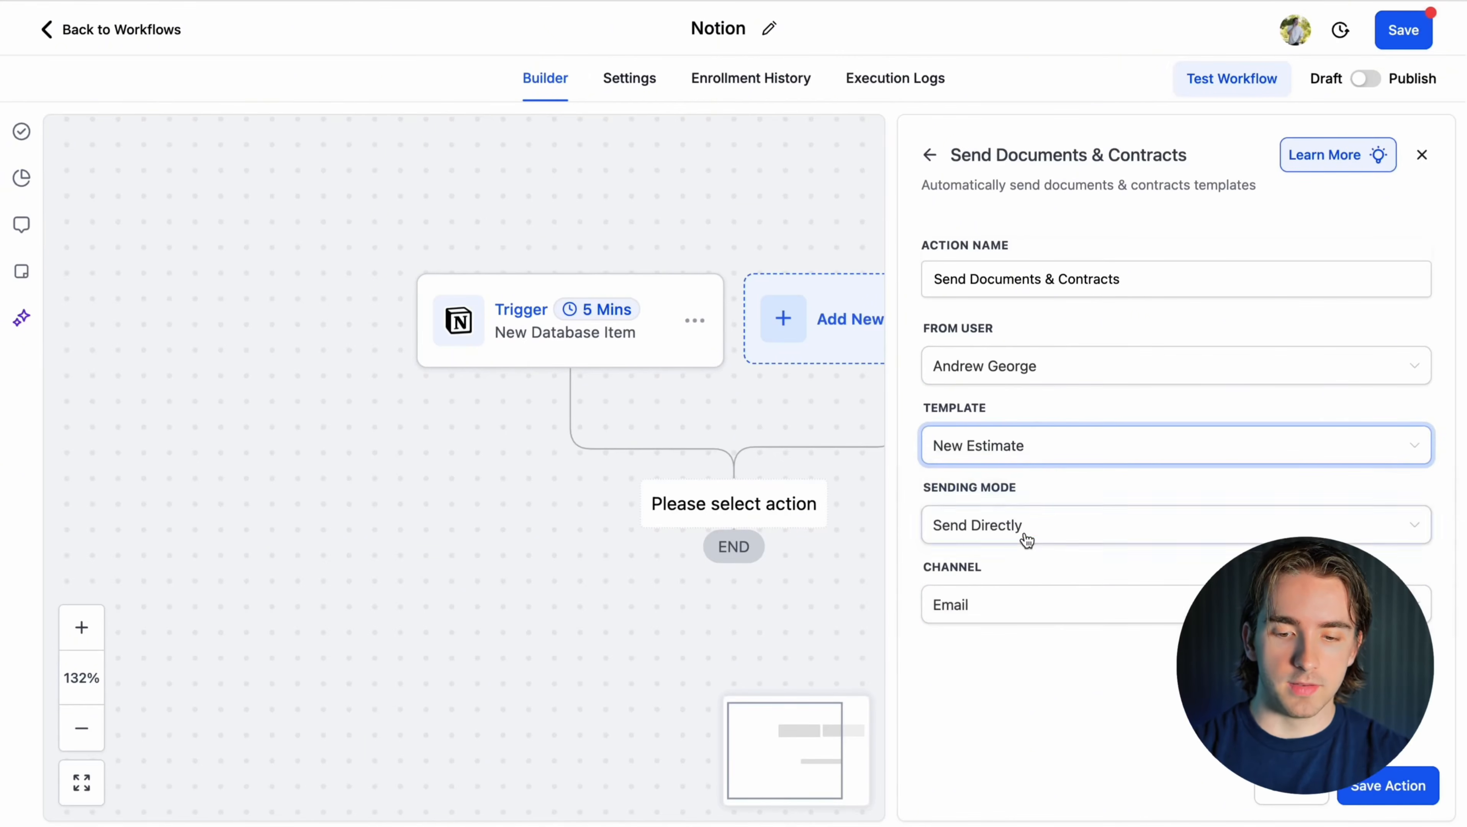
left_click(1408, 805)
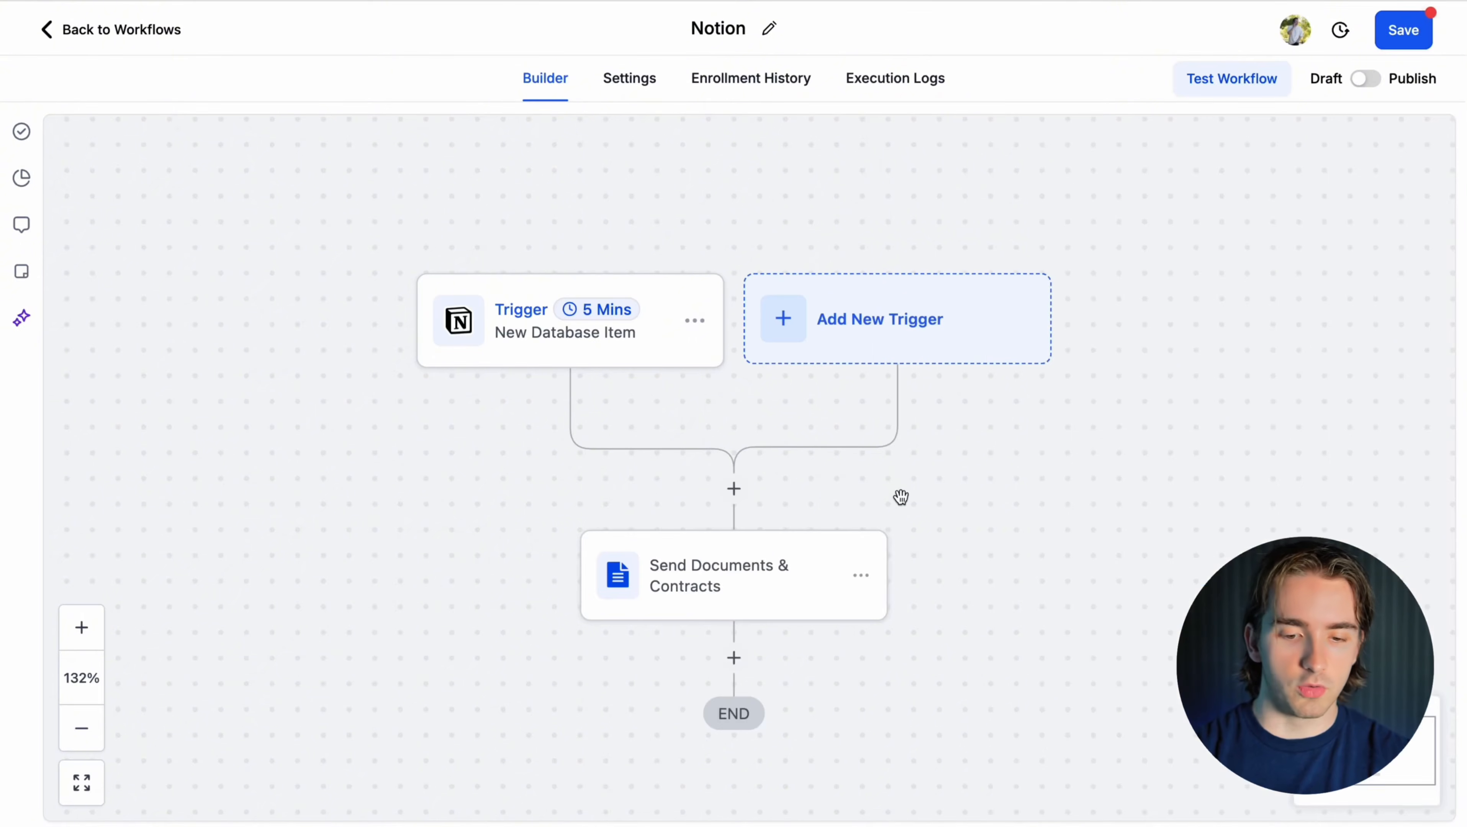
Search the workflow actions for "notion", look through the available Notion actions, and close the list without adding one.
scroll(901, 498, "down", 3)
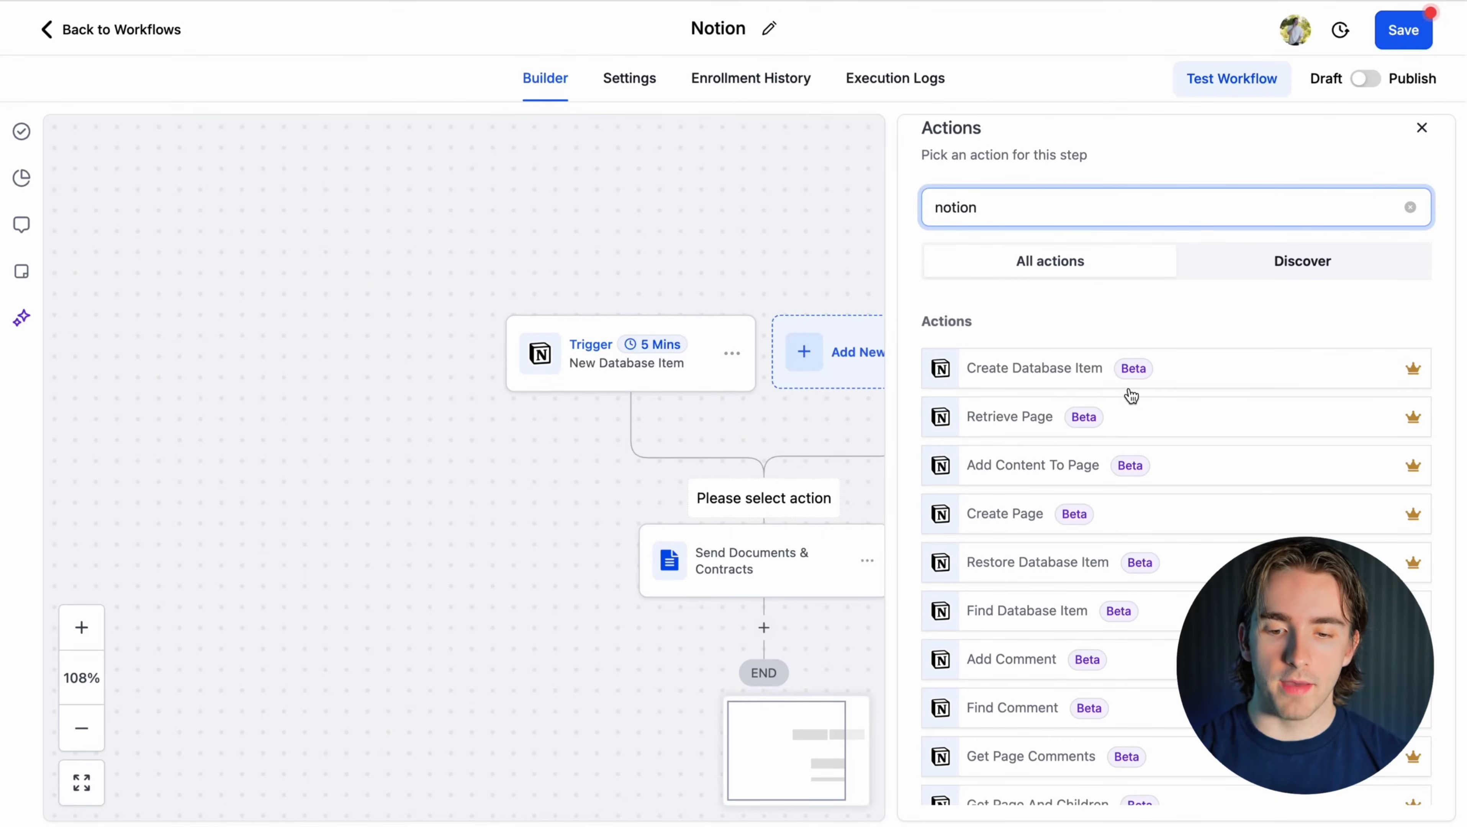
scroll(1018, 407, "down", 1)
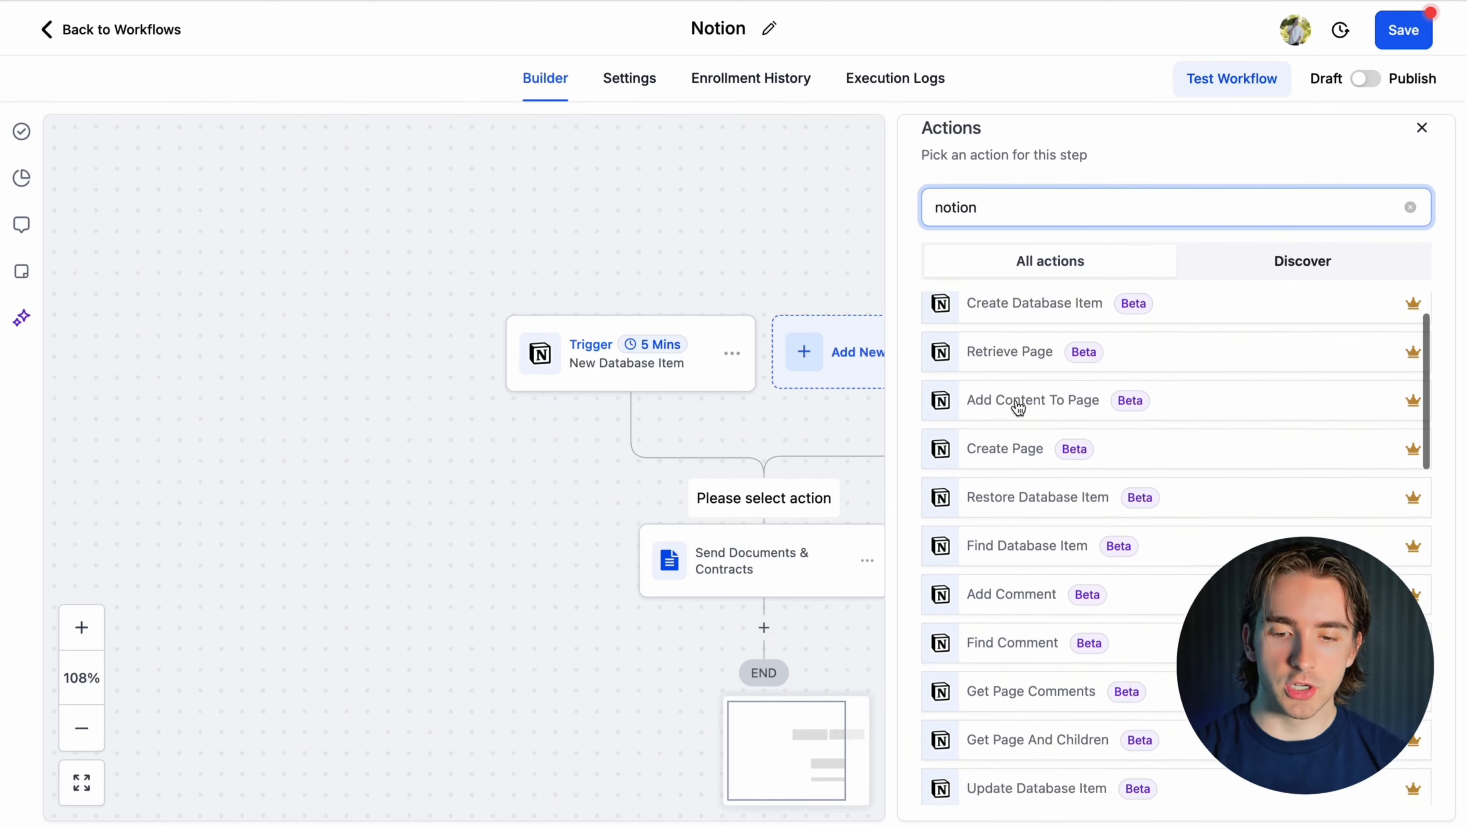
scroll(1058, 423, "down", 1)
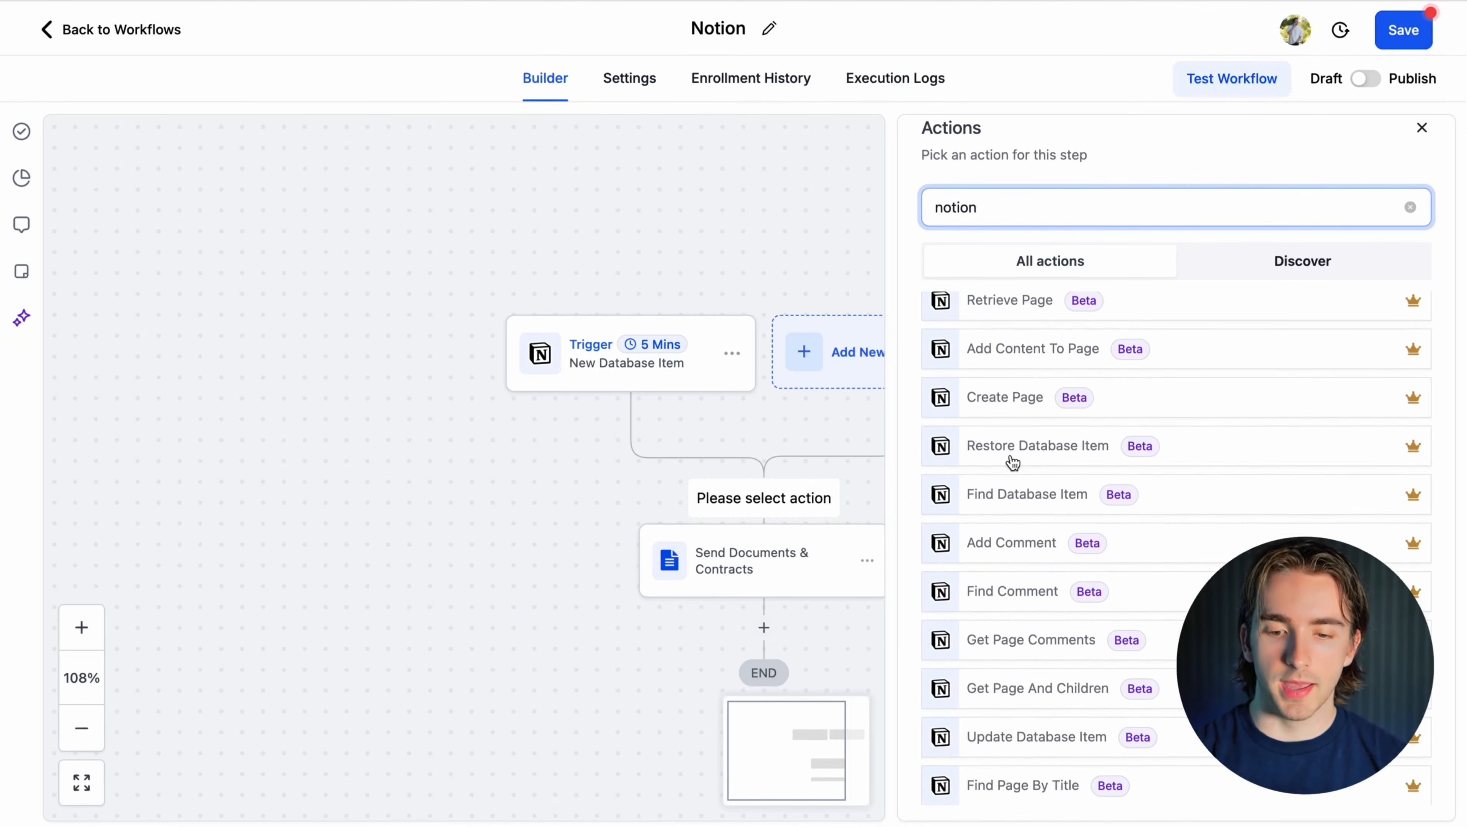
scroll(1013, 463, "down", 1)
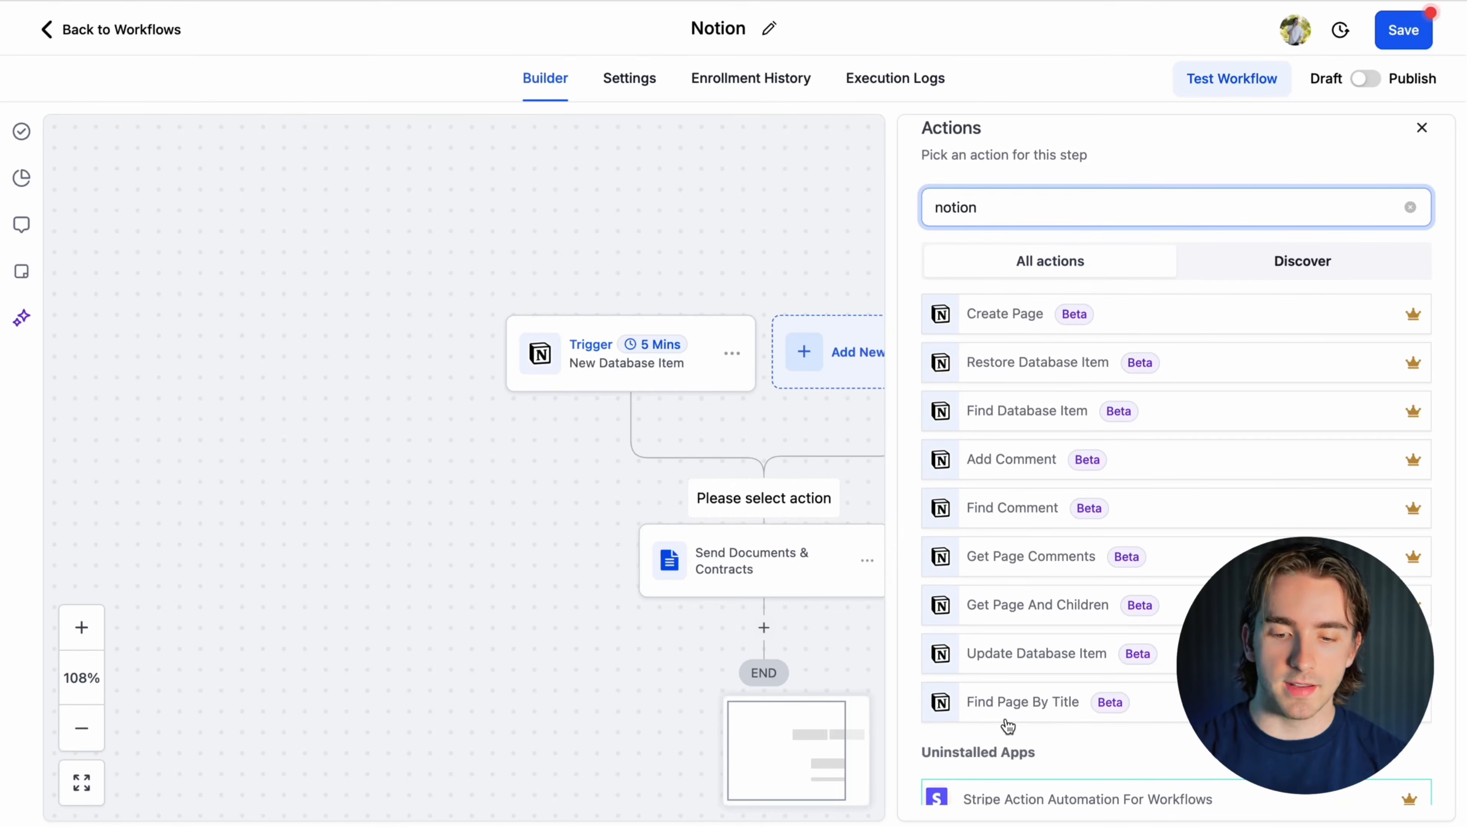
scroll(1006, 727, "up", 3)
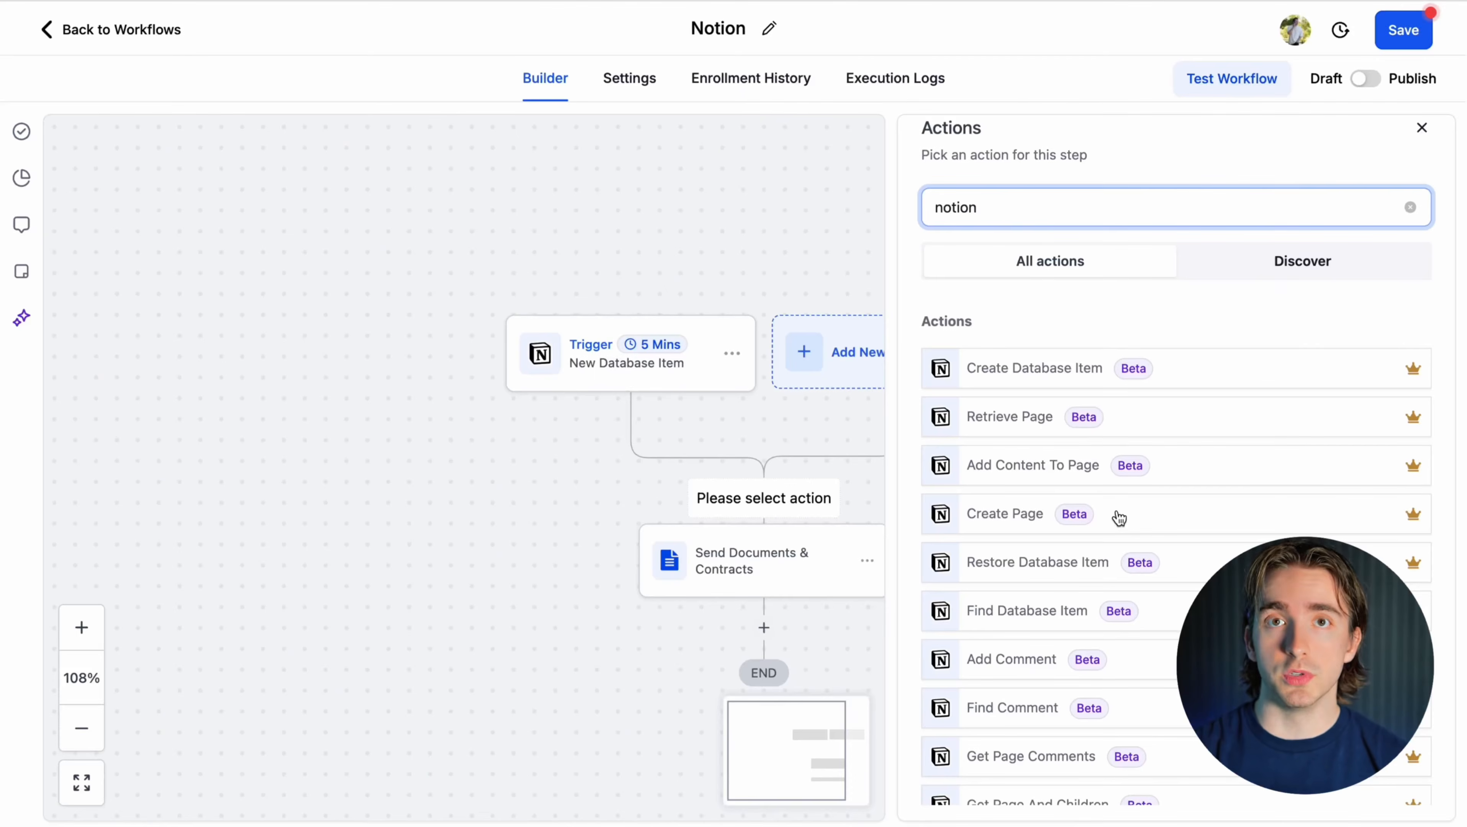
left_click(1421, 129)
Delete the New Database Item trigger from the workflow.
left_click(732, 354)
left_click(714, 476)
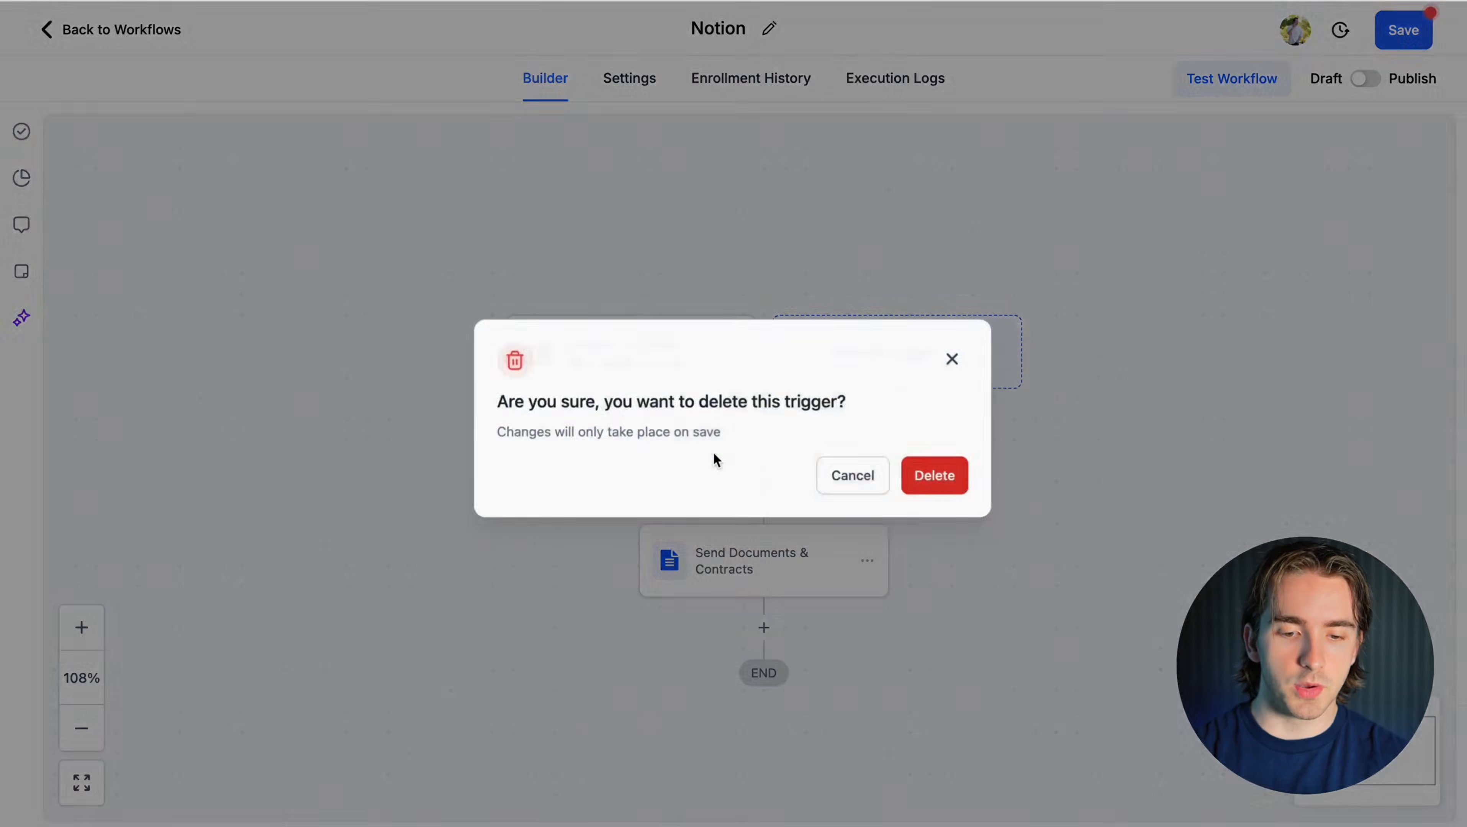
left_click(940, 481)
Add a Form Submitted trigger filtered to the form "#1 VSL Opt In" and save it.
left_click(819, 358)
left_click(1055, 247)
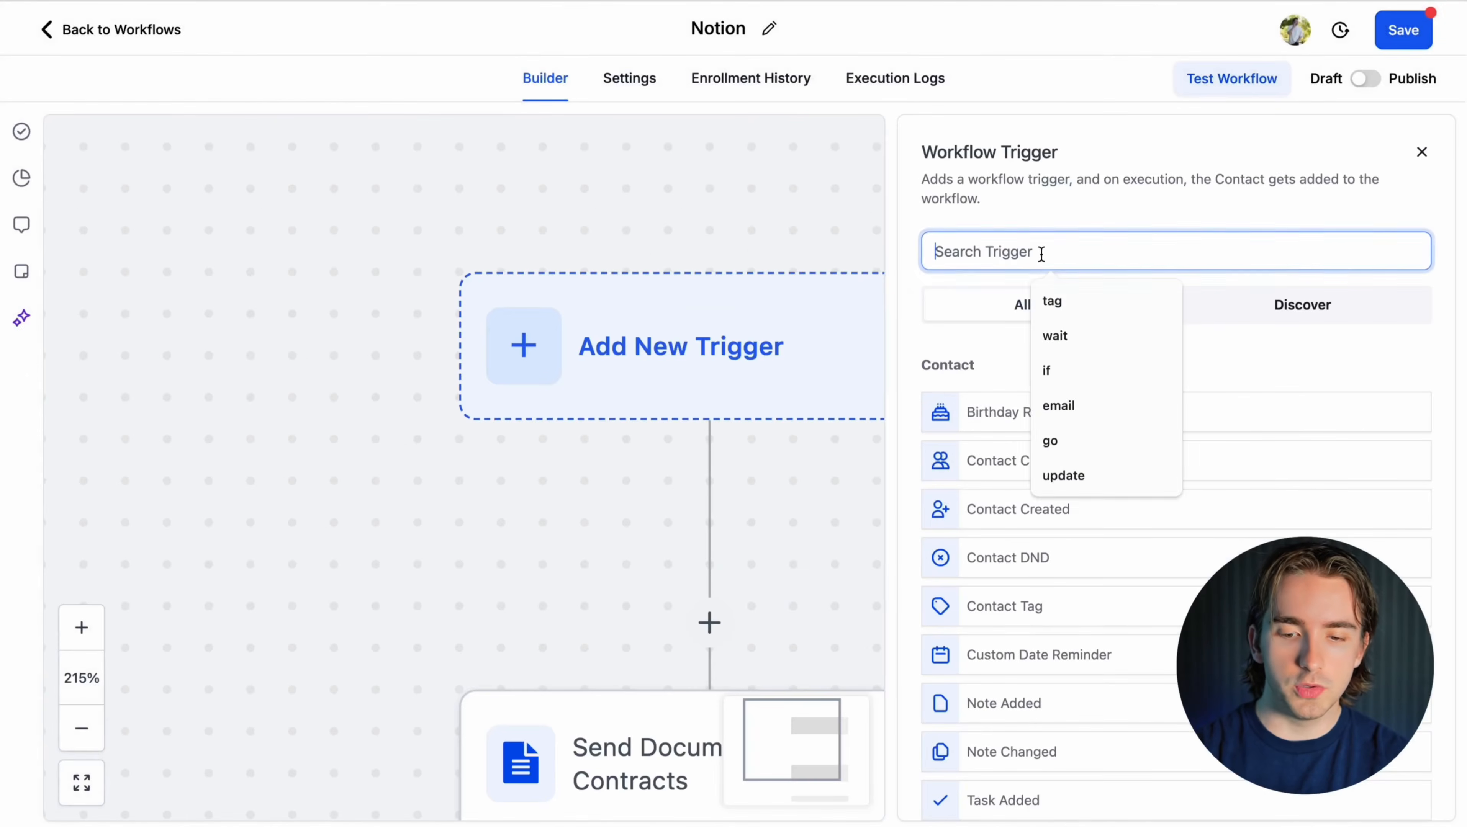
type("form")
left_click(956, 411)
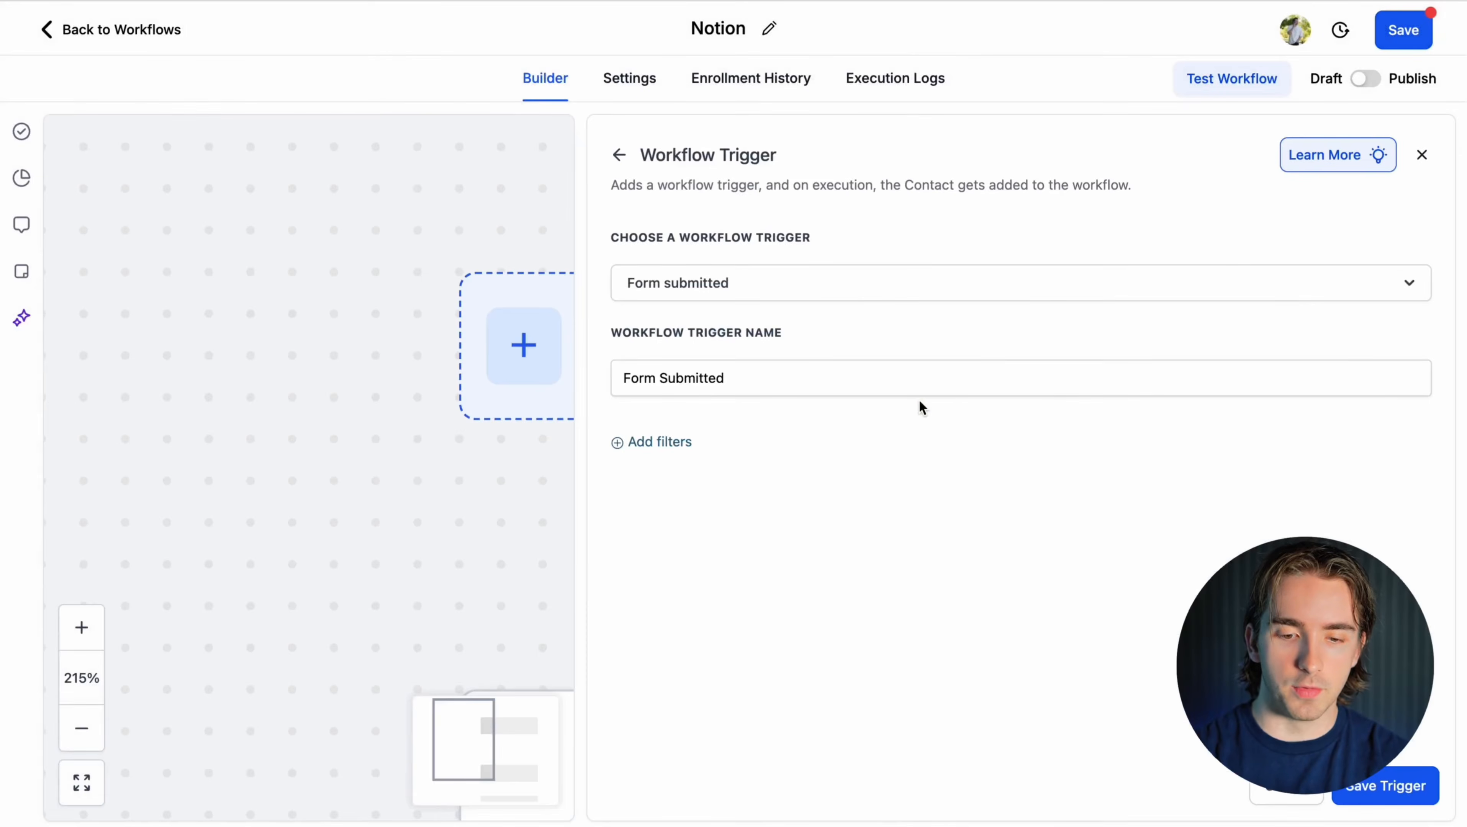
left_click(1205, 492)
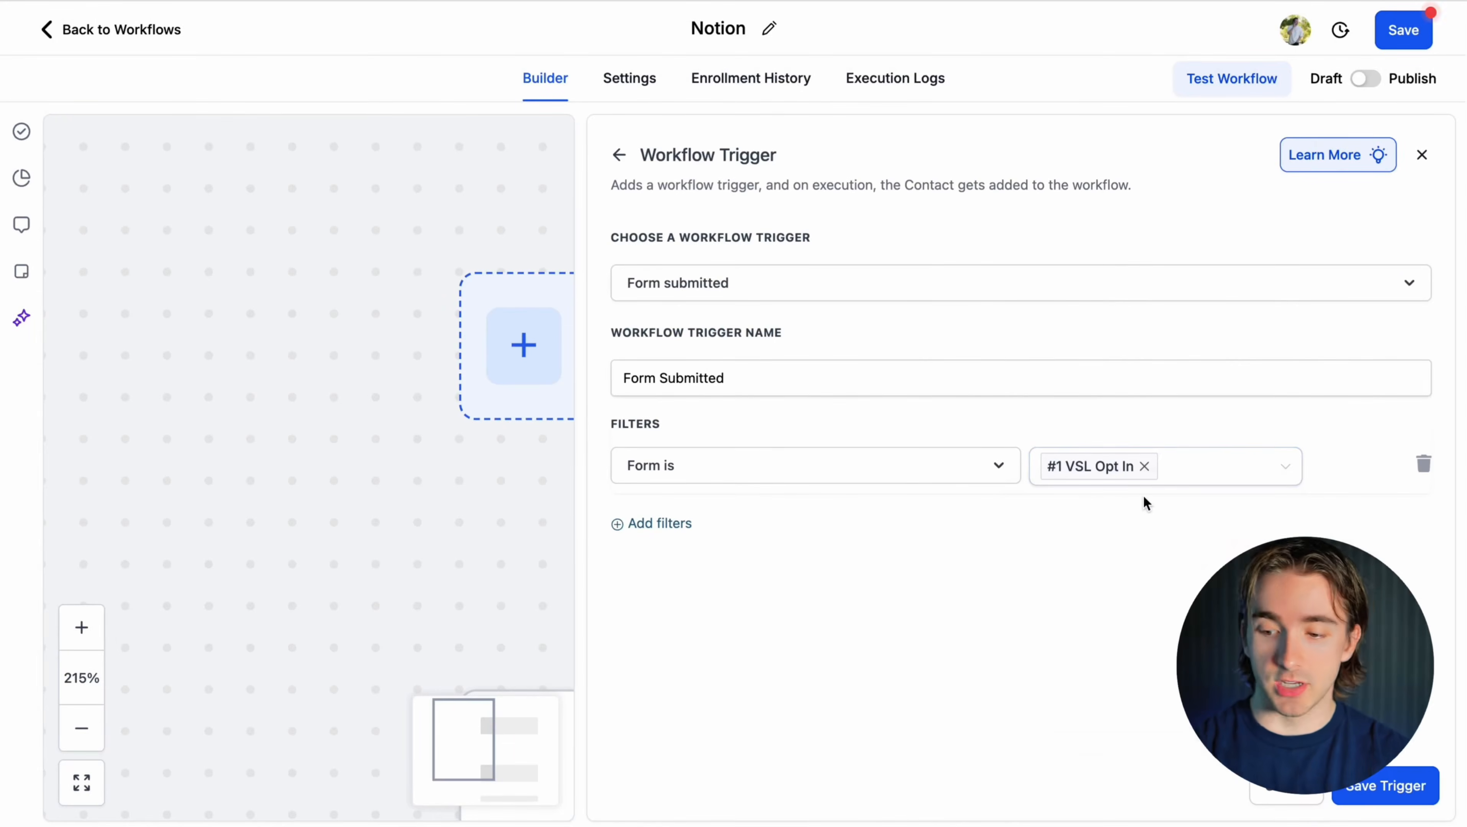
left_click(1385, 786)
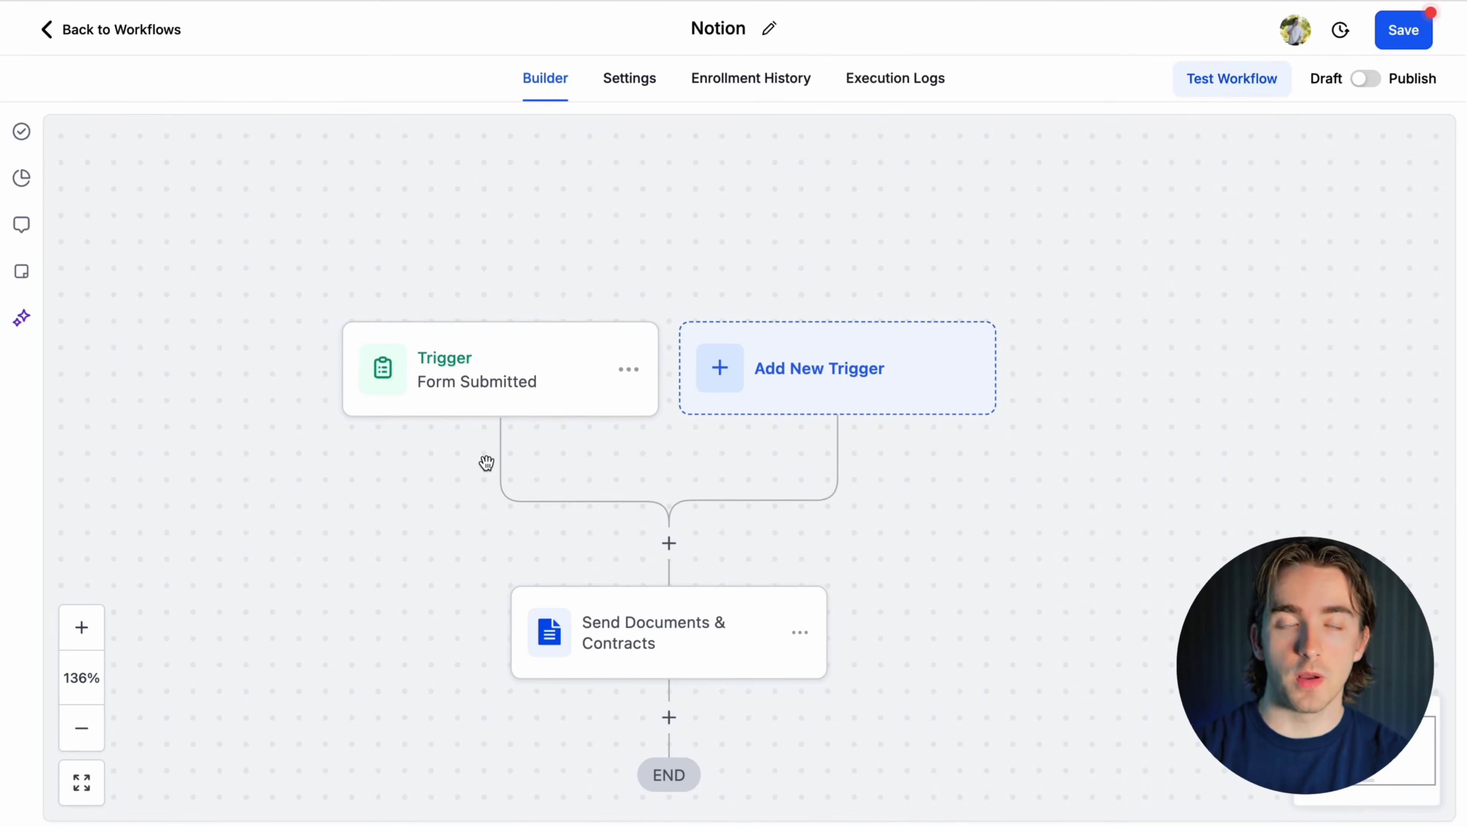
Delete the Send Documents & Contracts action from the workflow.
left_click(811, 652)
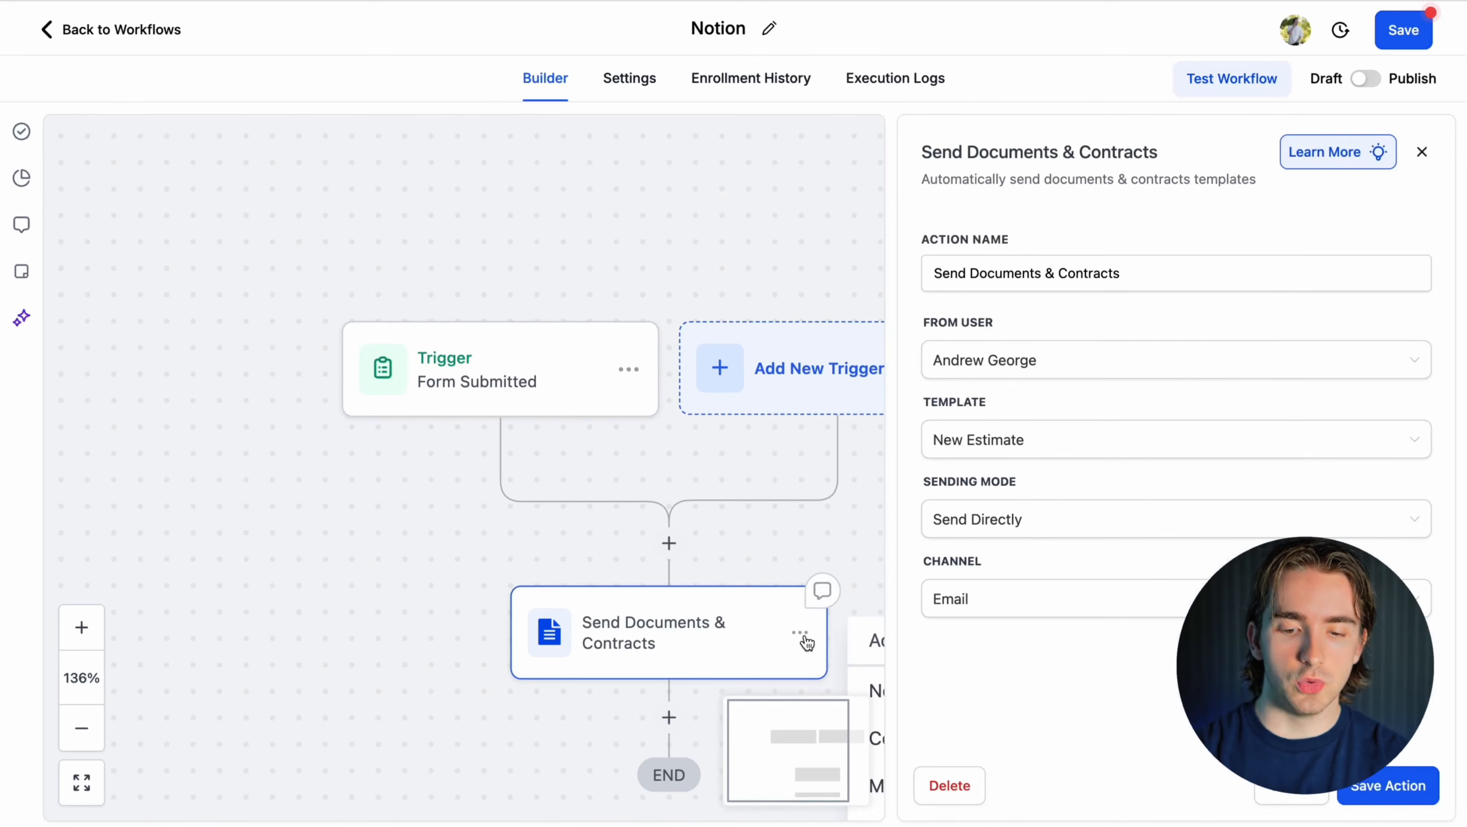
left_click(851, 641)
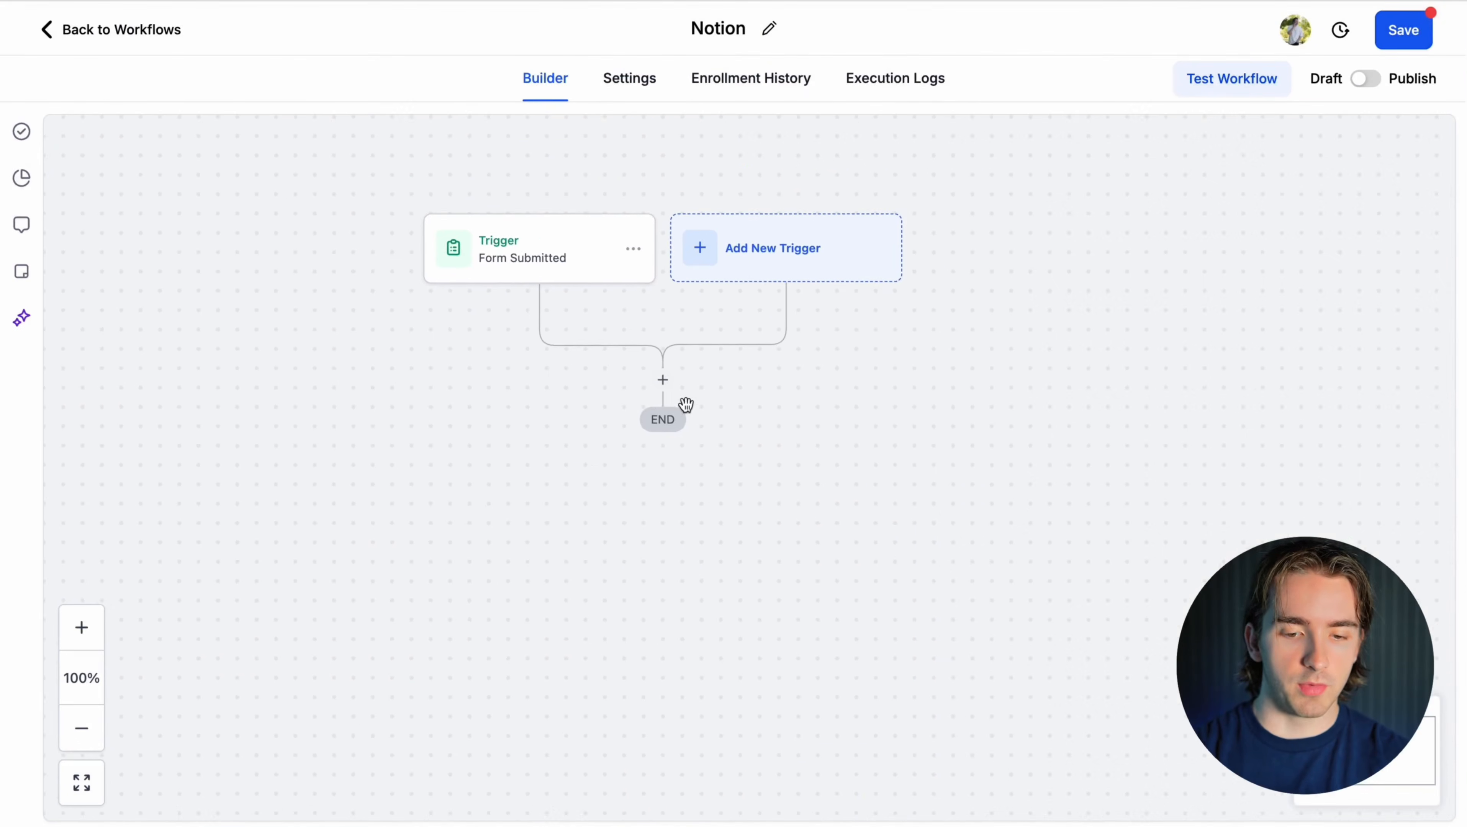
Add Notion's Create Database Item action below the Form Submitted trigger and choose the Income (Monthly) database.
left_click(697, 383)
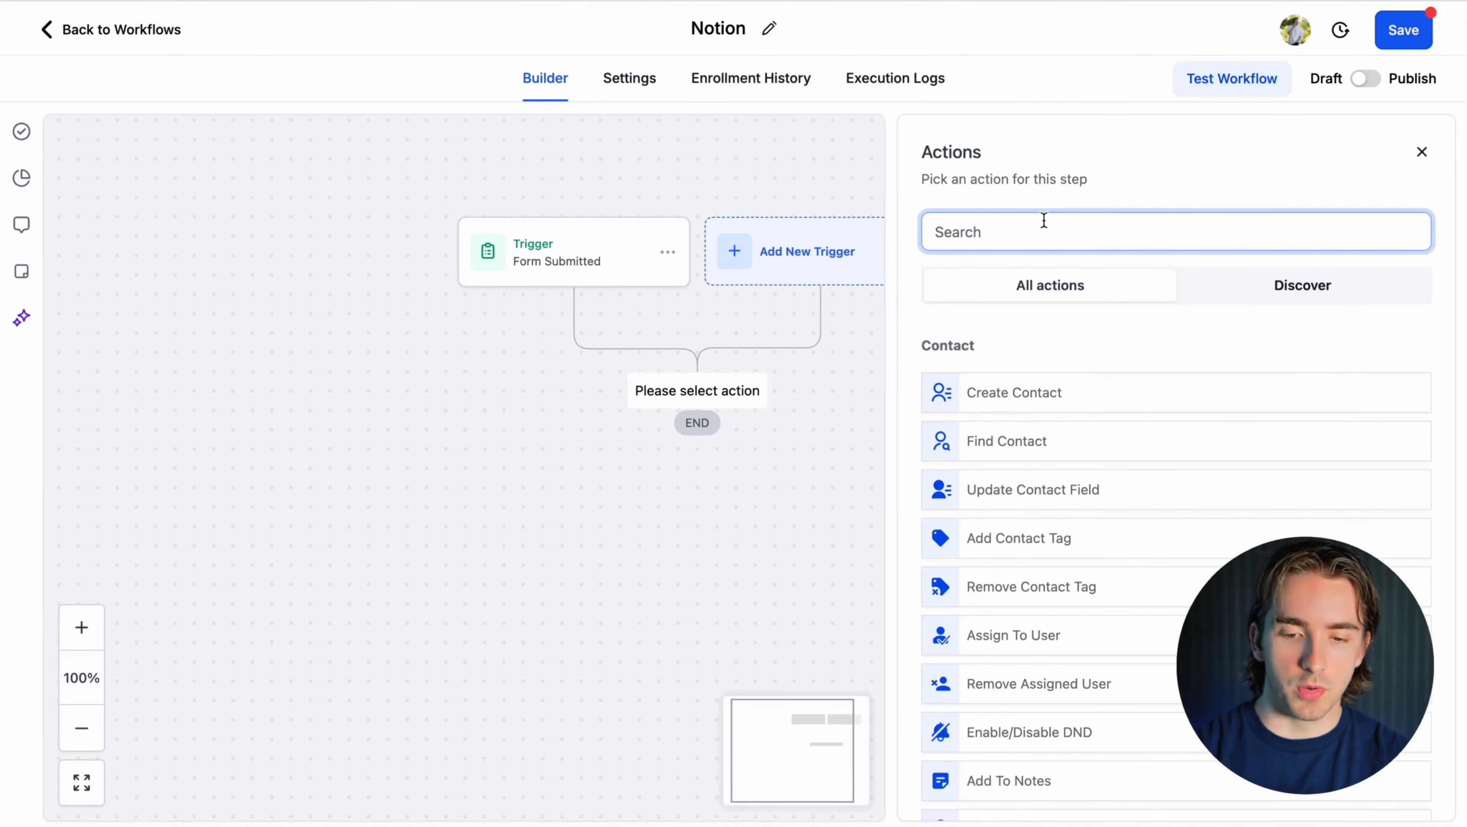
type("notion")
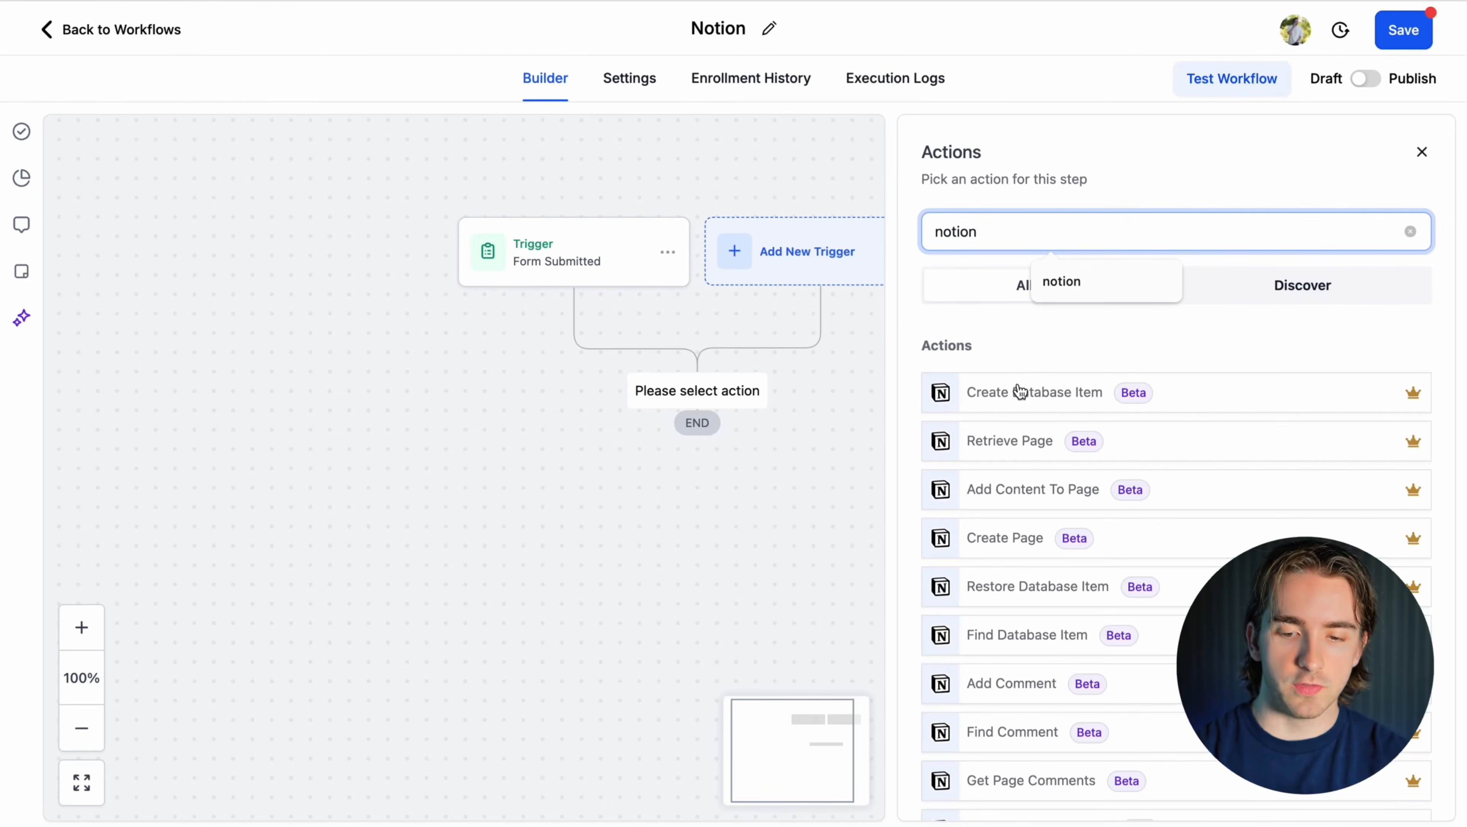
left_click(1019, 394)
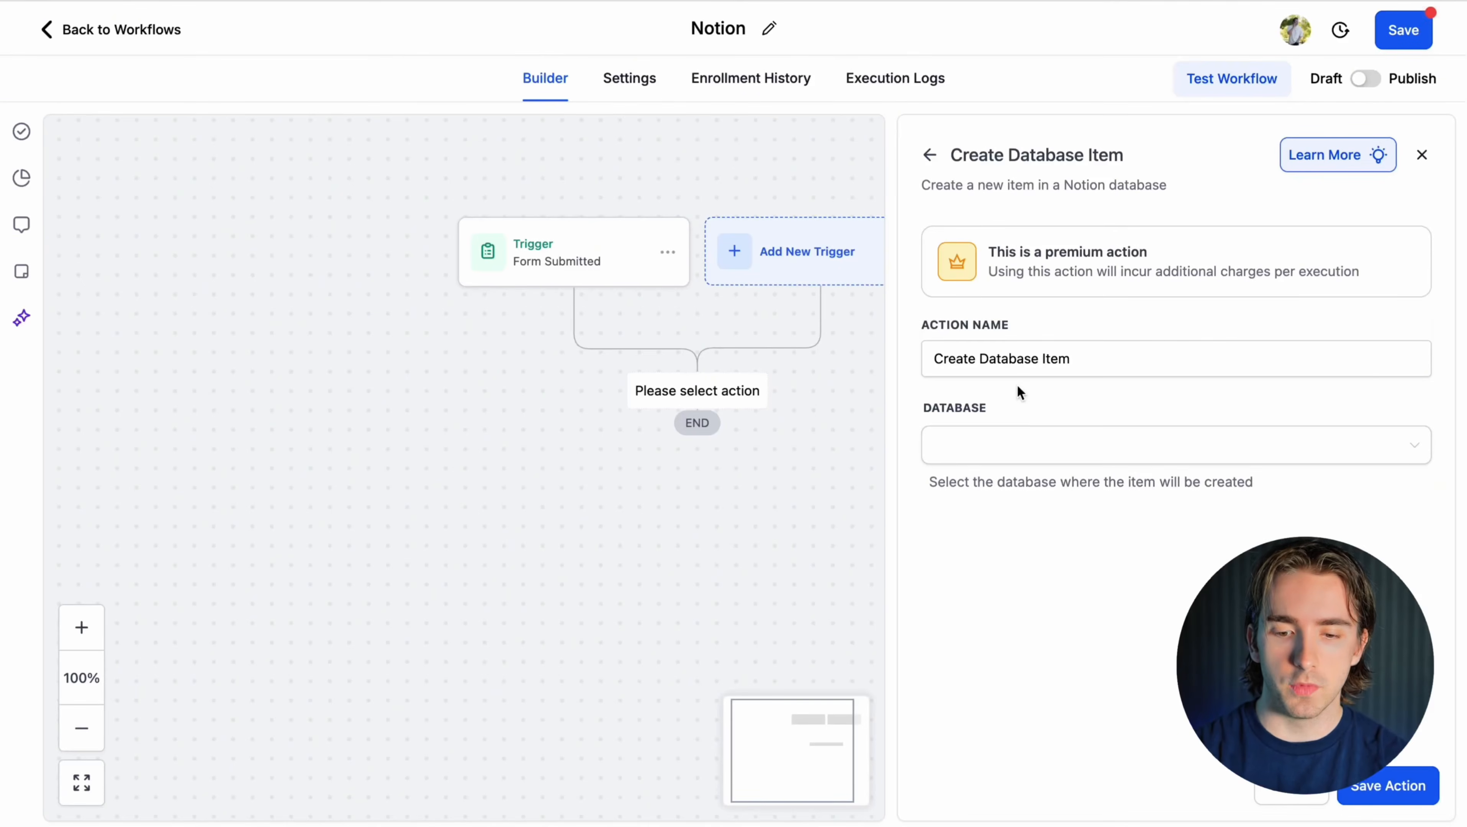
left_click(990, 462)
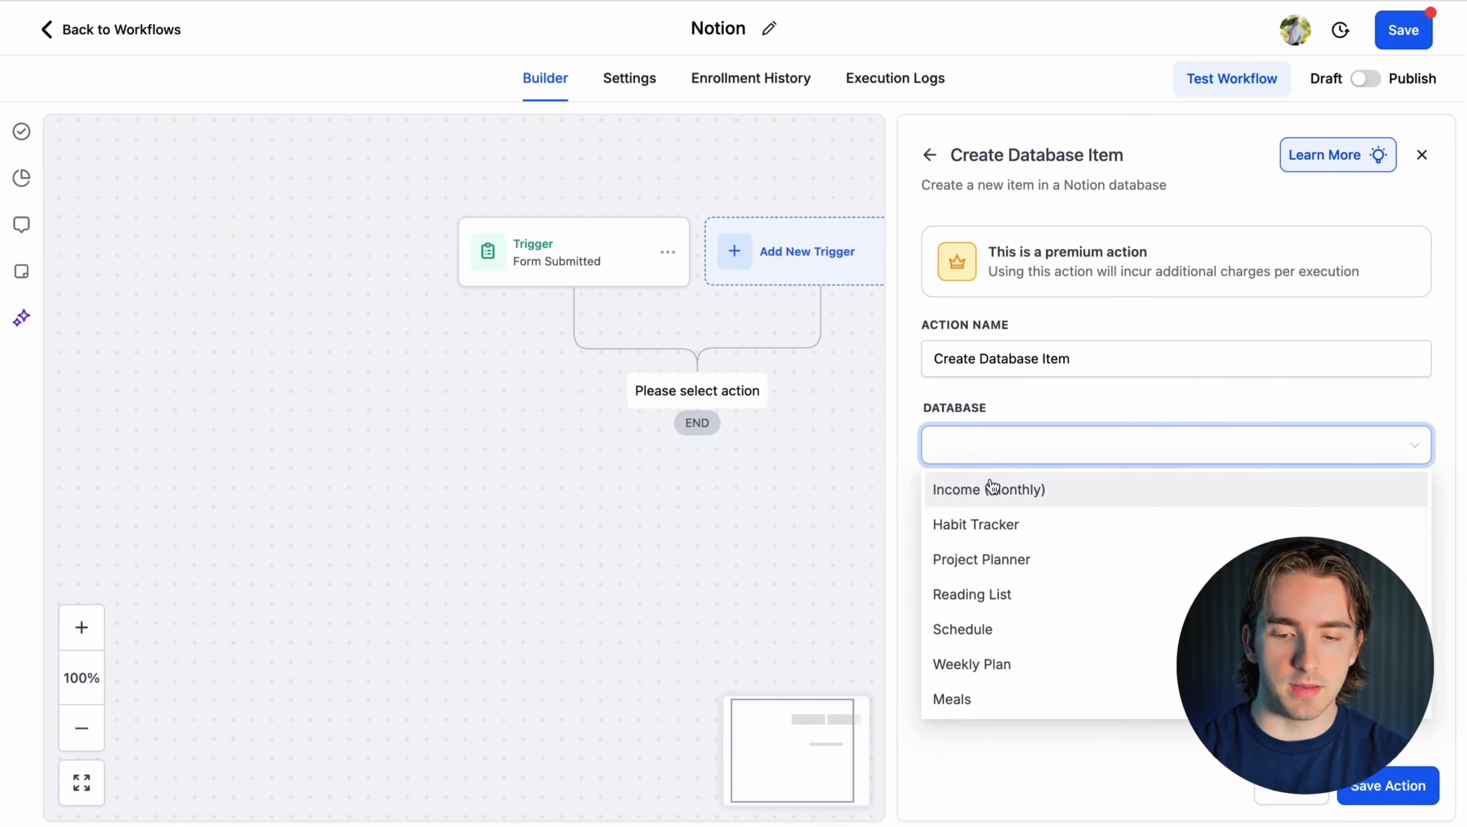
left_click(993, 489)
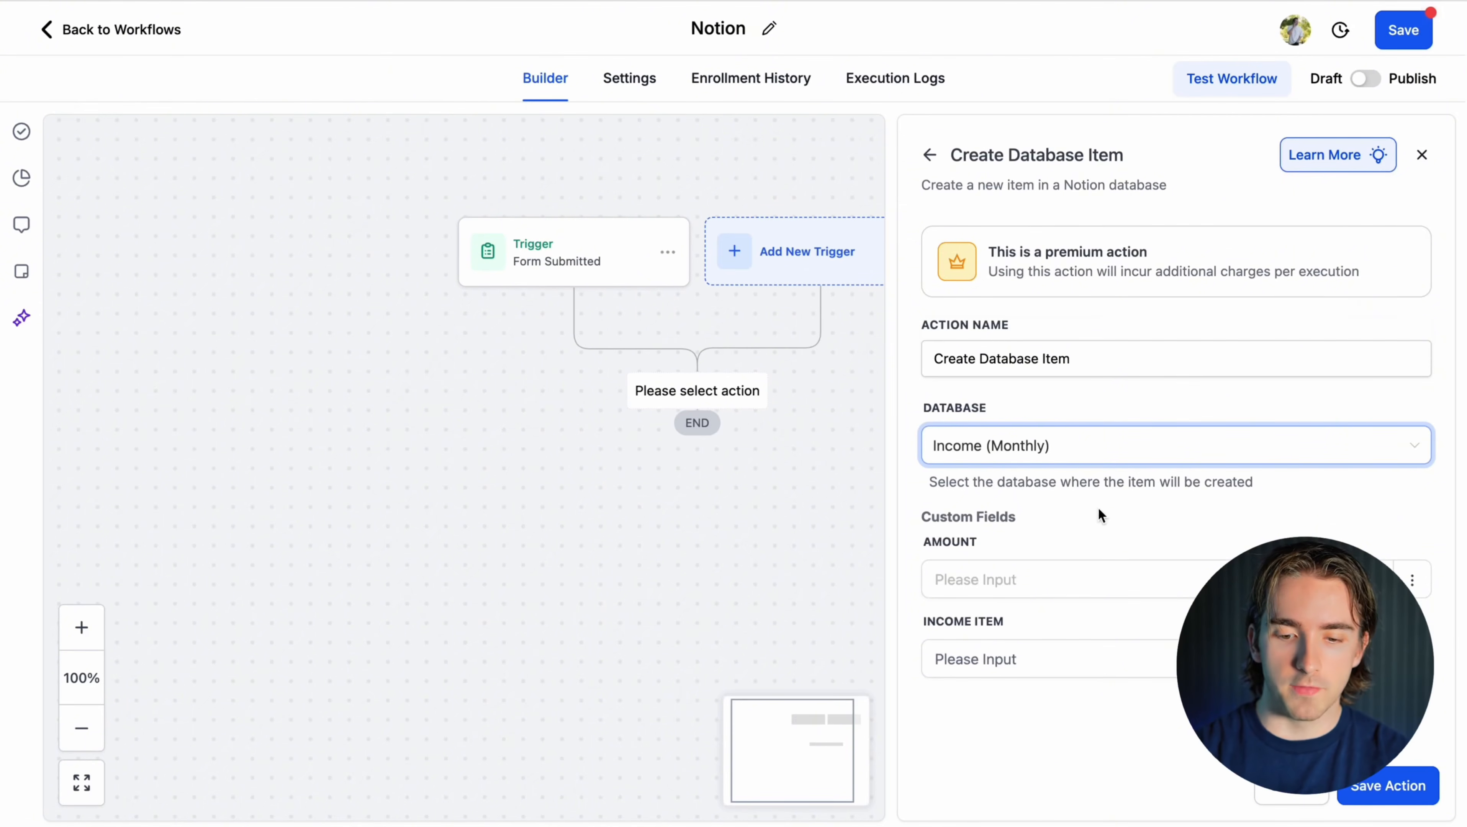
Set the database item's Amount to 150 and Income Item to "New Client", then save the action and the workflow.
left_click(1027, 584)
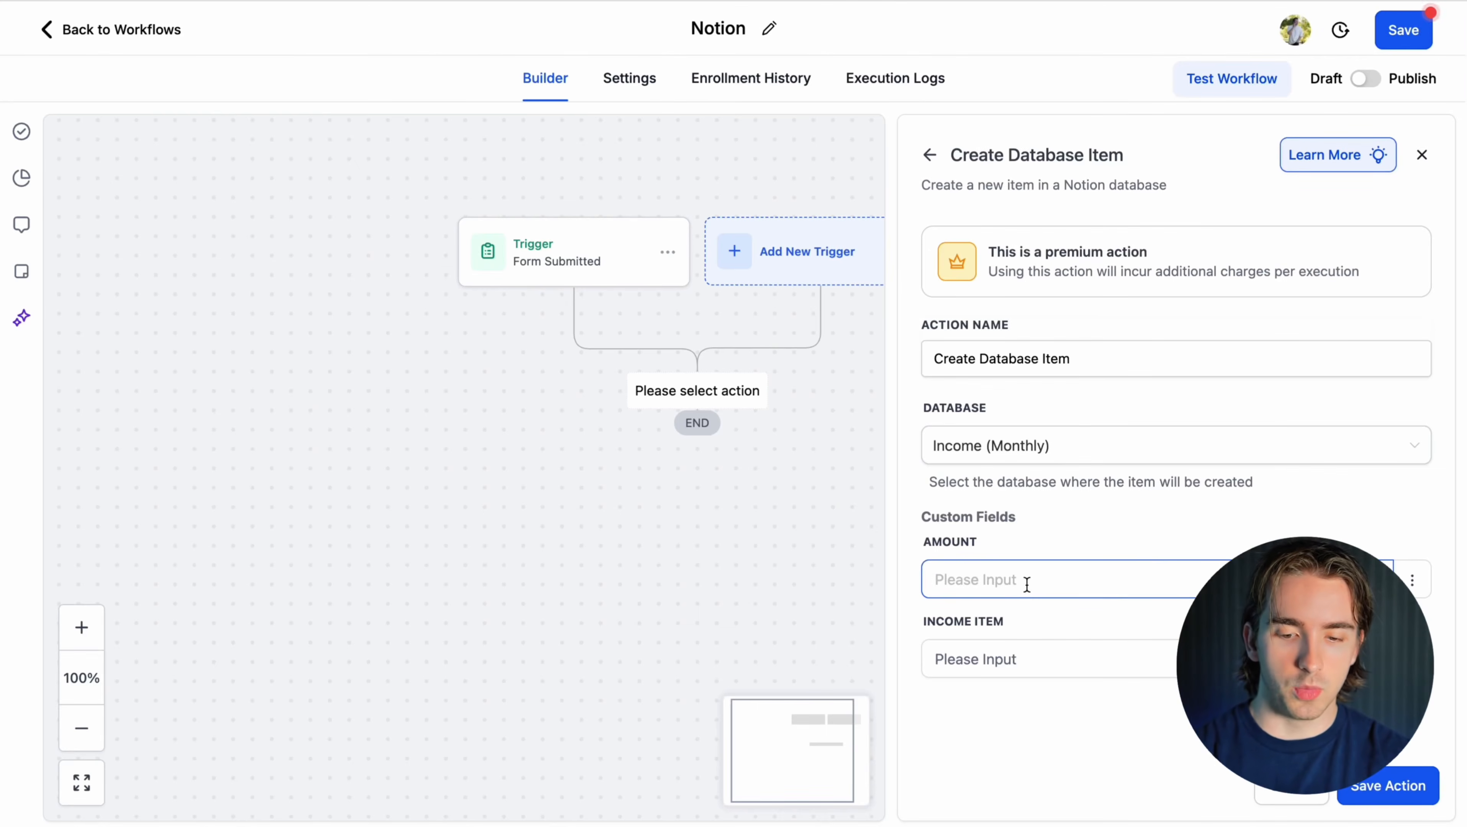
type("150")
left_click(989, 672)
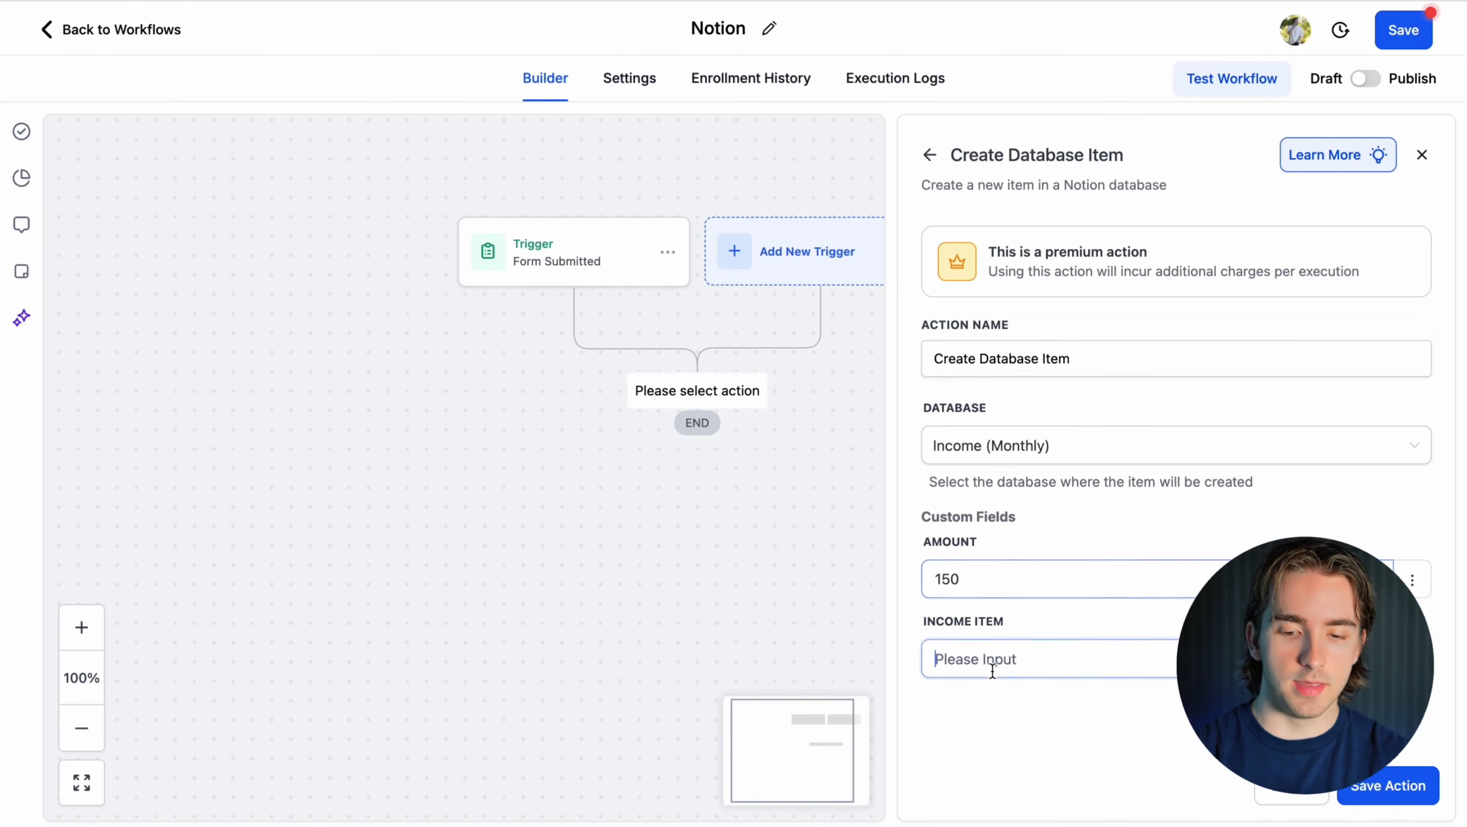
type("New Client")
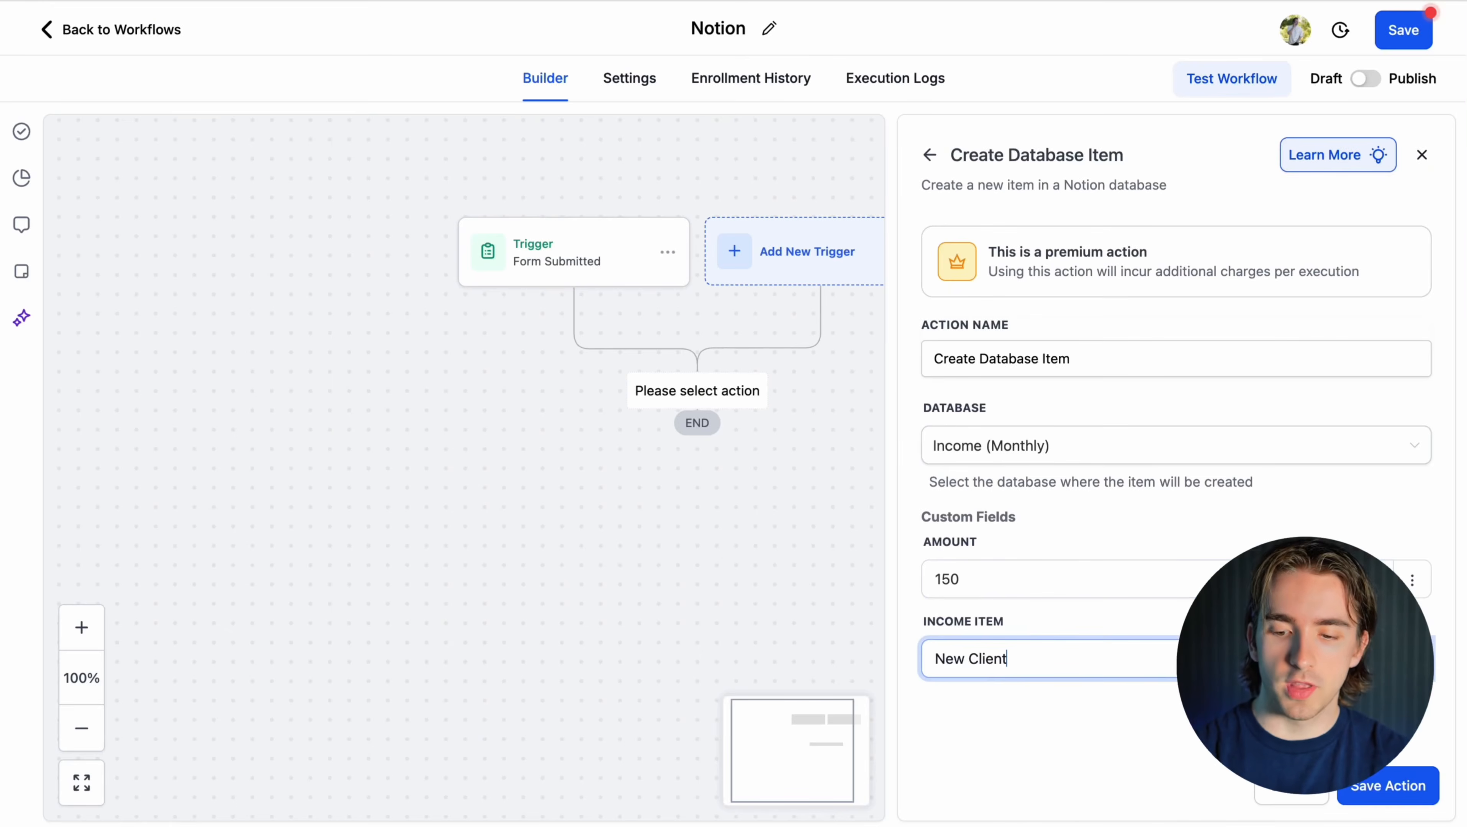
left_click(1382, 787)
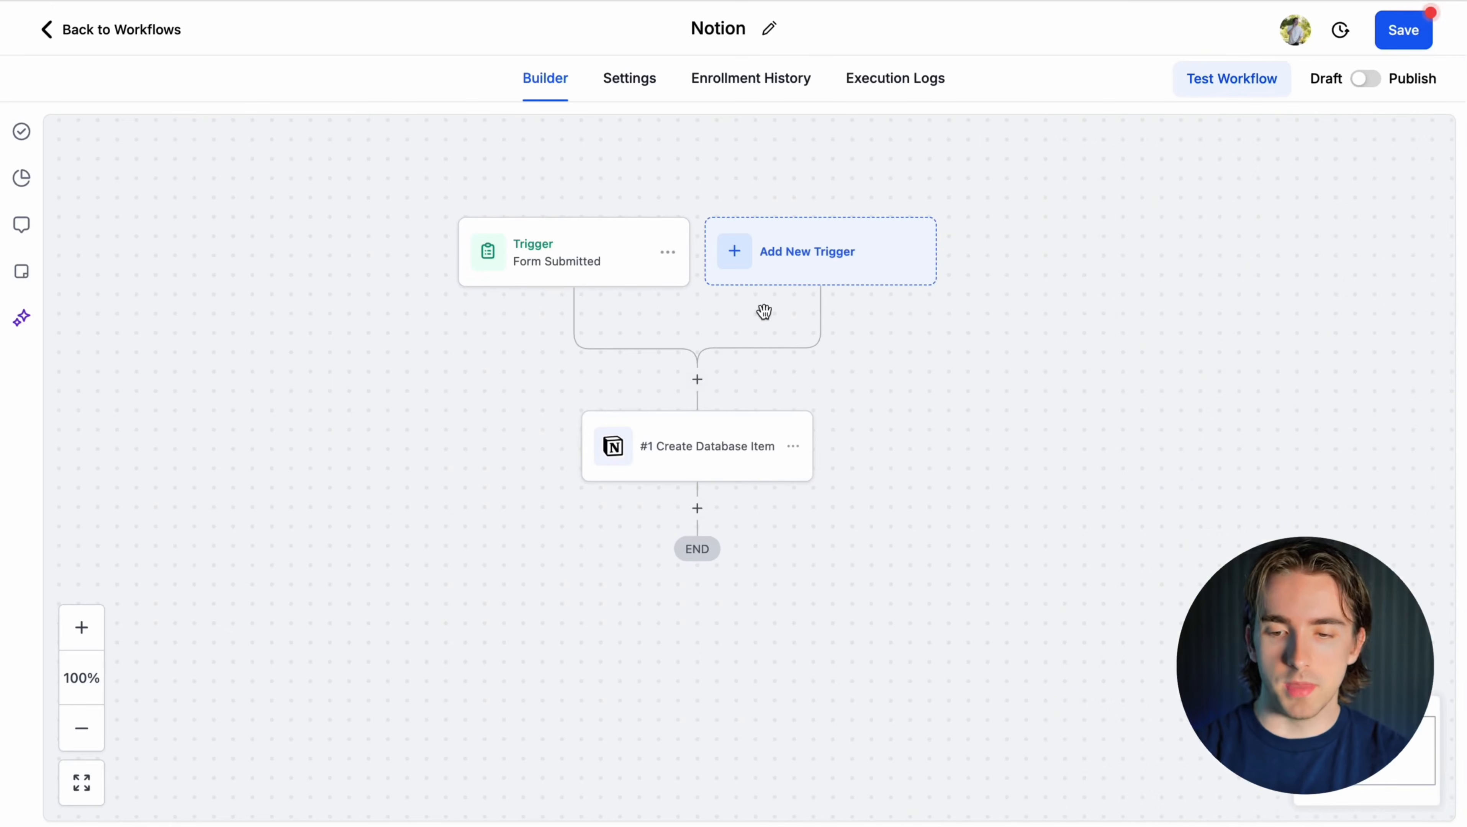
left_click(1409, 18)
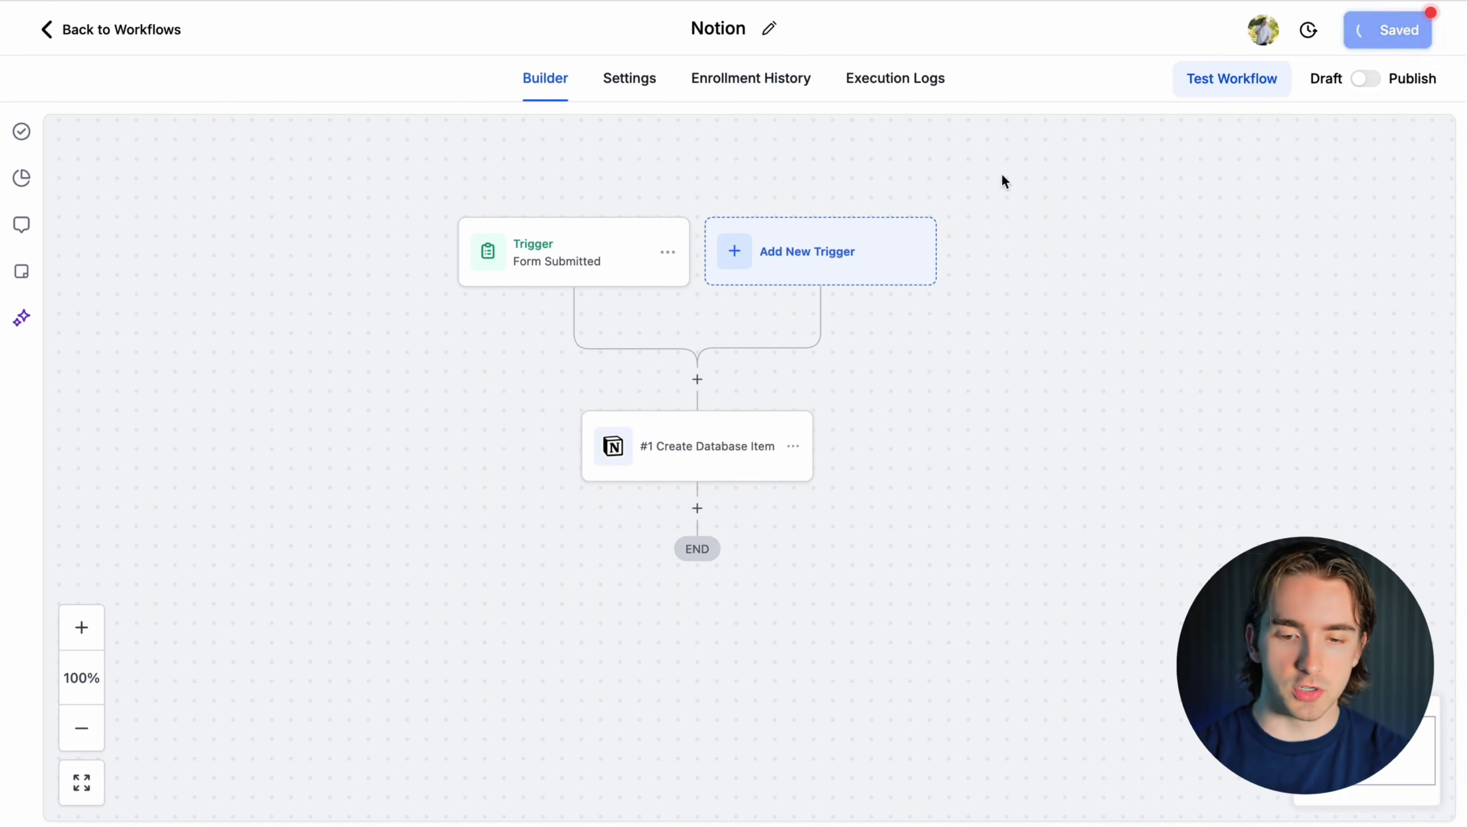